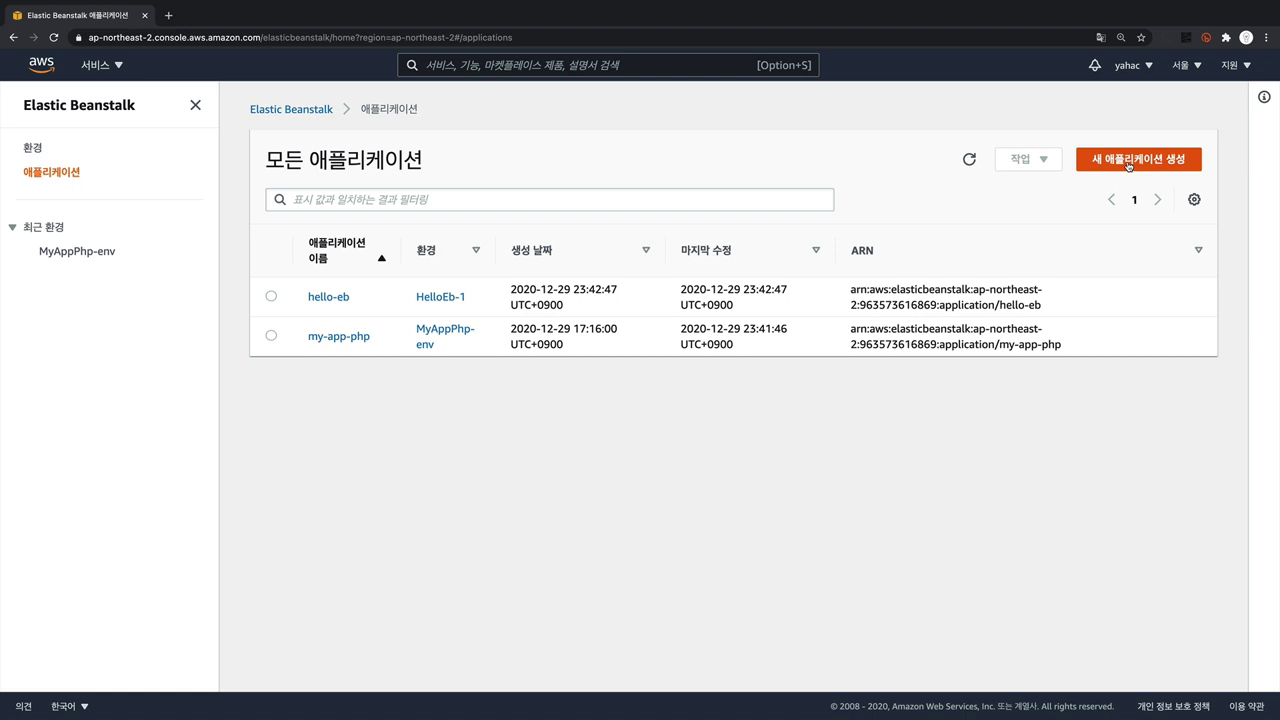
Create a new Elastic Beanstalk application named my-eb-app.
click(1129, 162)
click(581, 278)
text(my-eb-app)
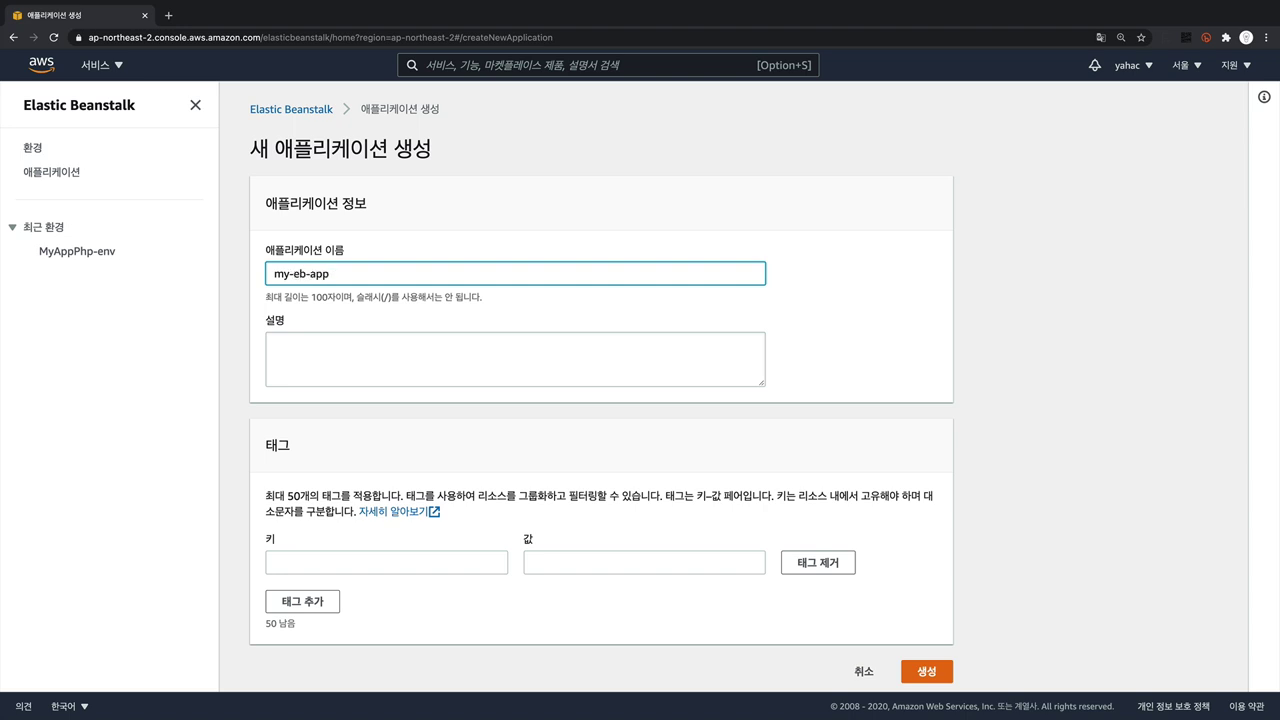
scroll(629, 480, down, 1)
click(927, 664)
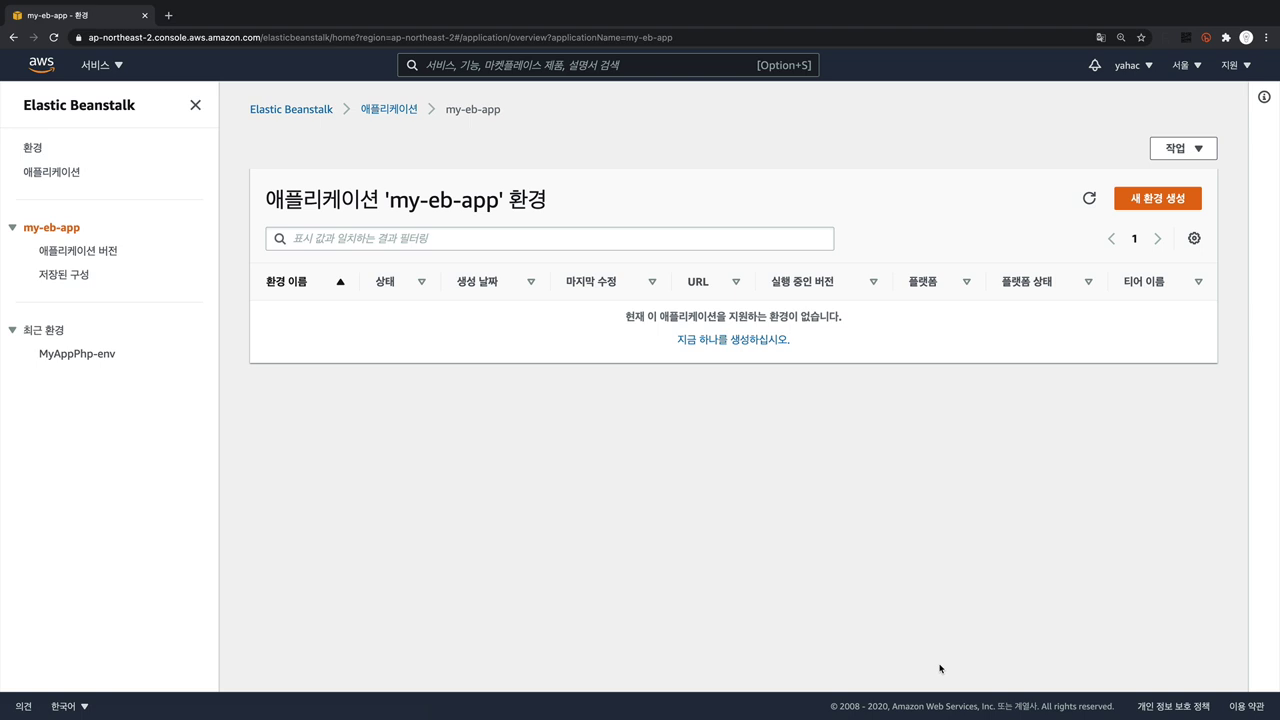
Start a new environment for my-eb-app using the web server environment tier.
click(1182, 198)
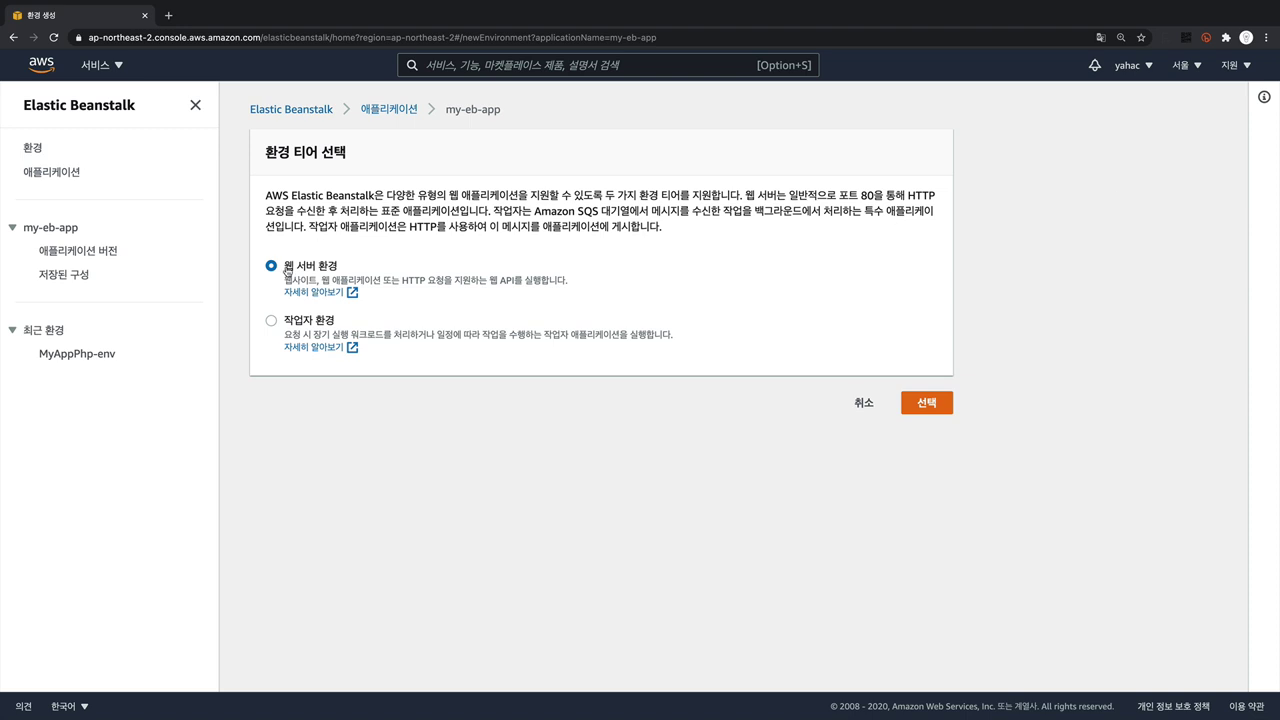
click(309, 321)
click(321, 267)
click(948, 405)
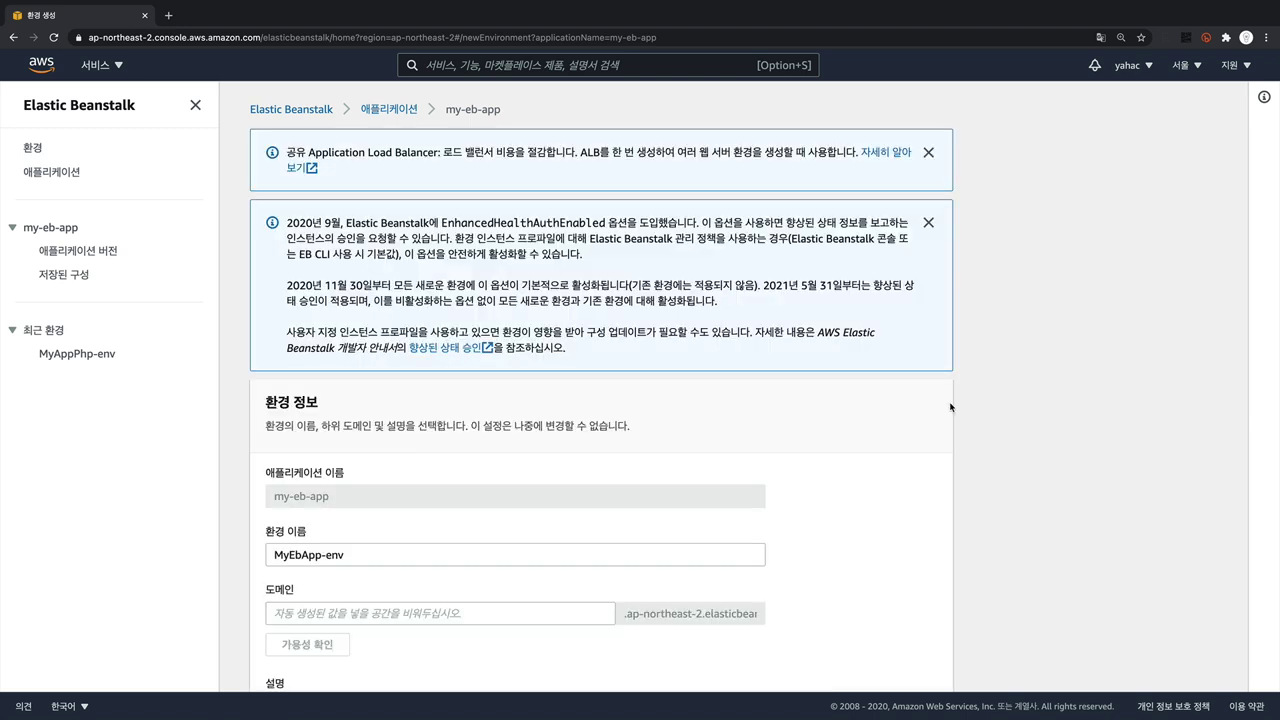
Name the environment MyEbApp-env-1 and leave its domain blank.
scroll(950, 407, down, 2)
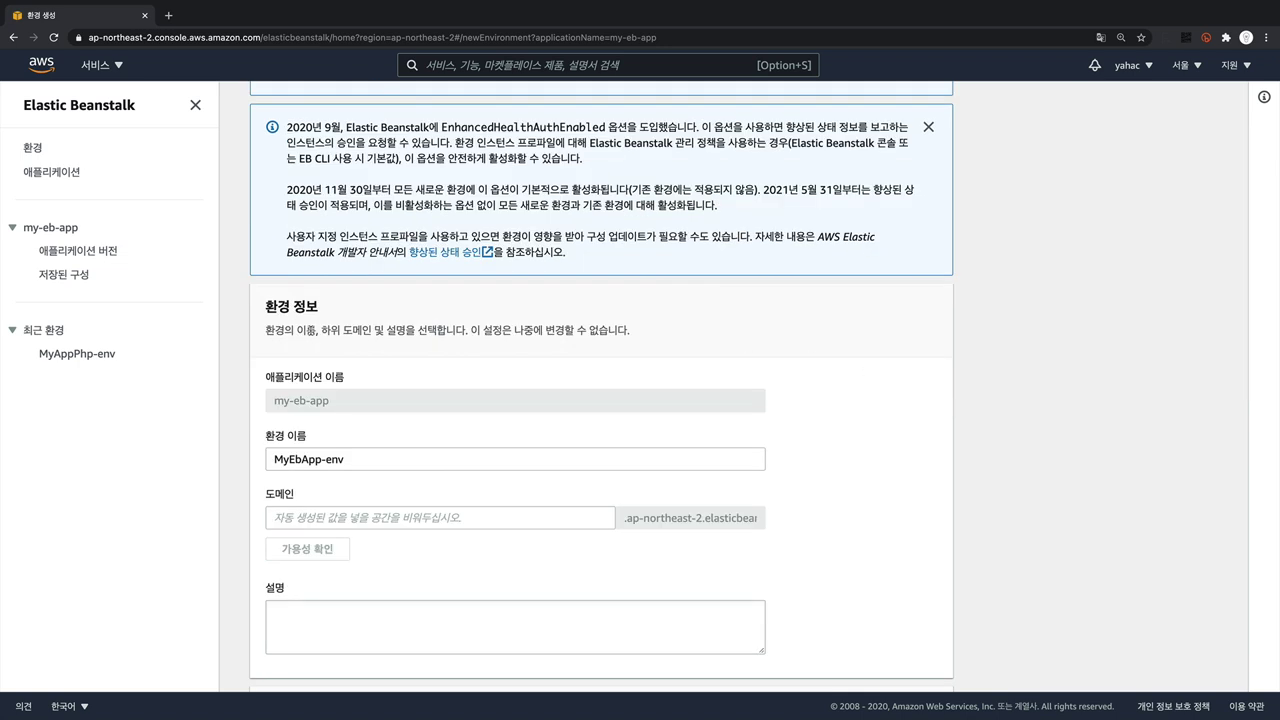
click(289, 457)
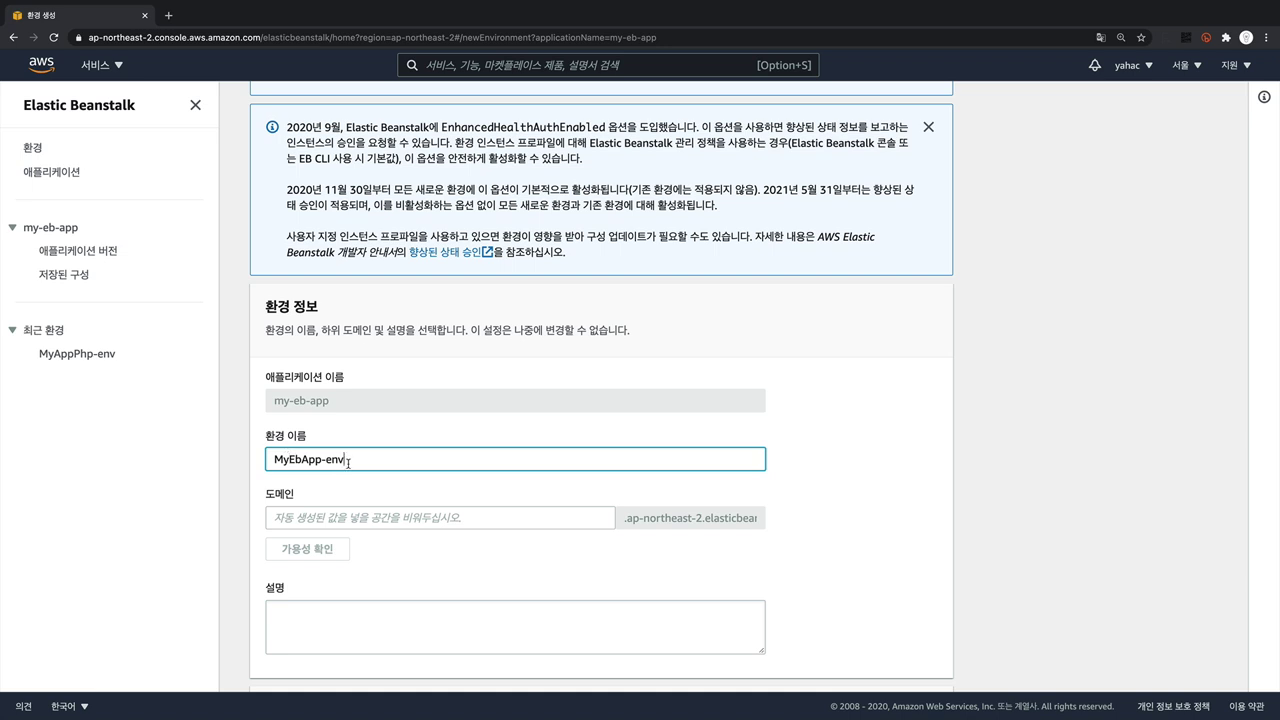
text(-1)
key(super+a)
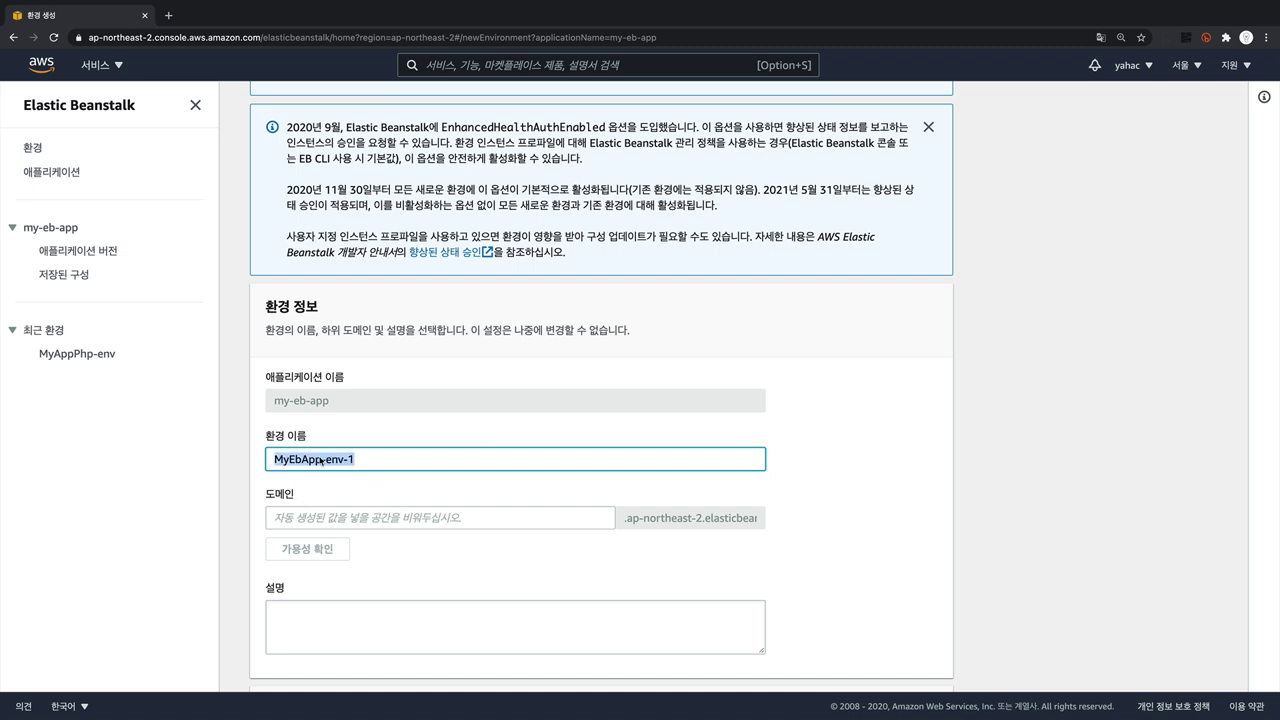
click(400, 525)
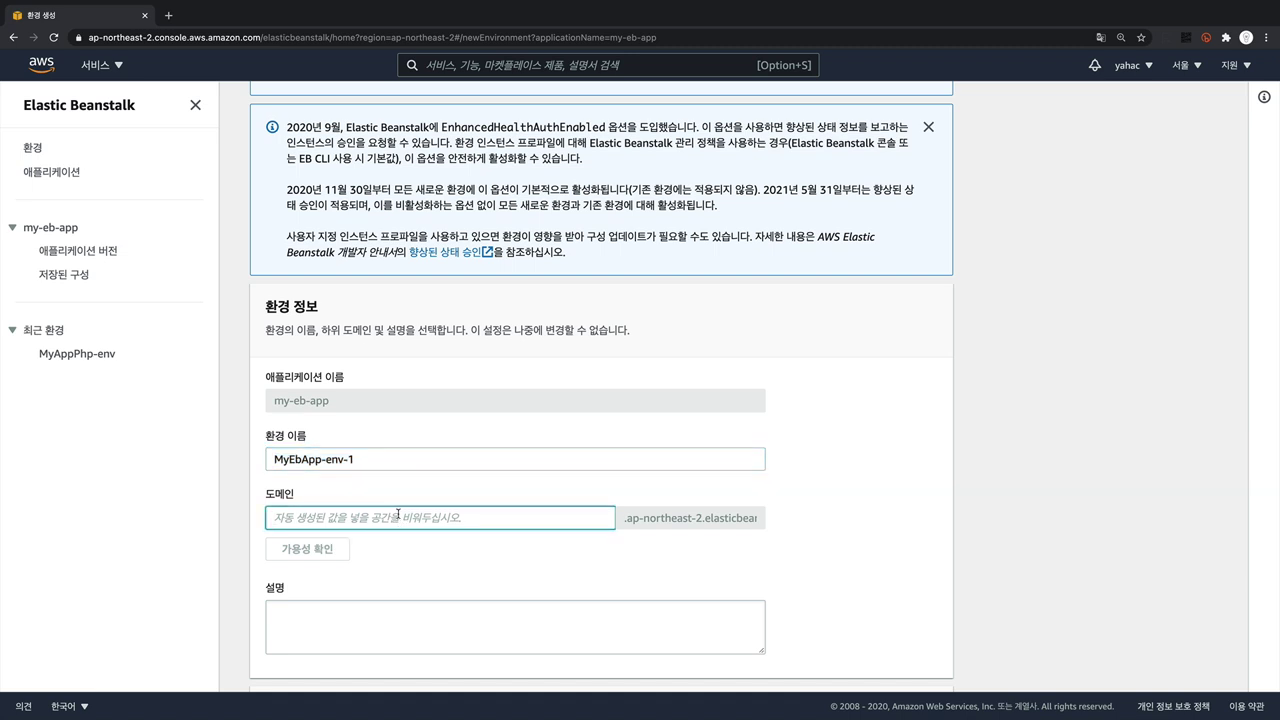
Choose PHP as the managed platform and use the sample application as the application code.
scroll(481, 495, down, 1)
scroll(481, 495, down, 3)
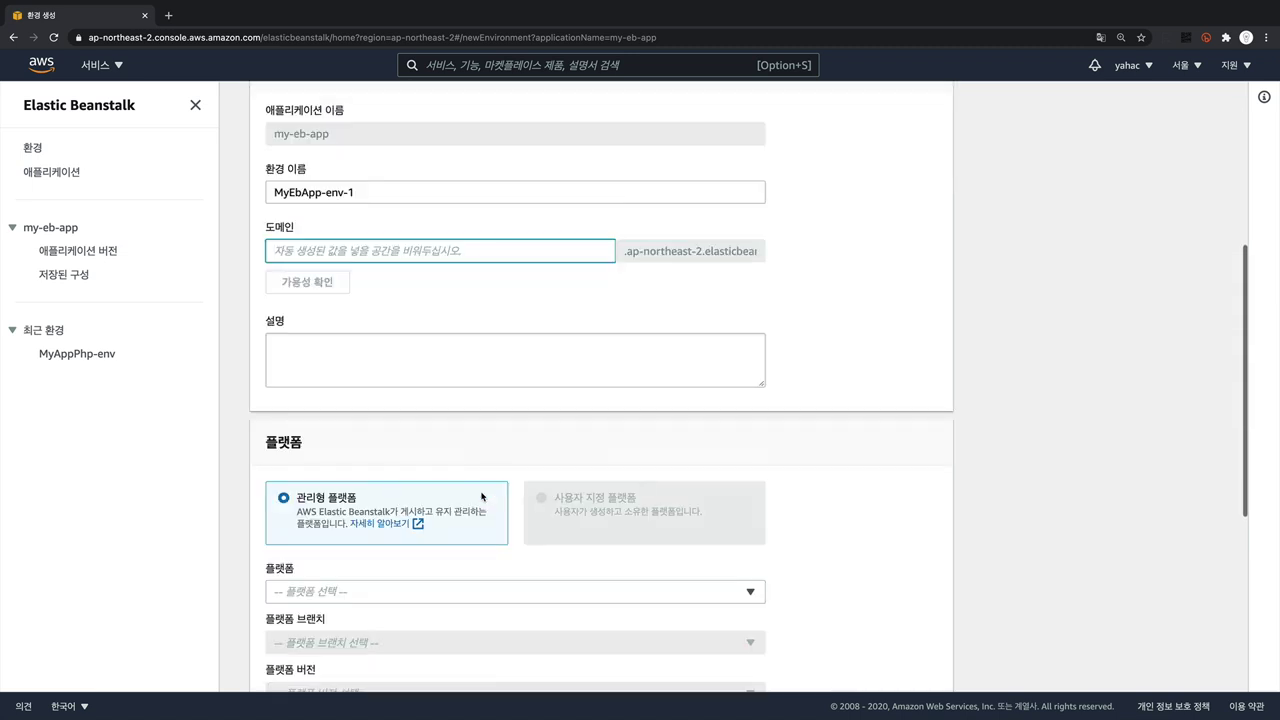
scroll(471, 466, down, 2)
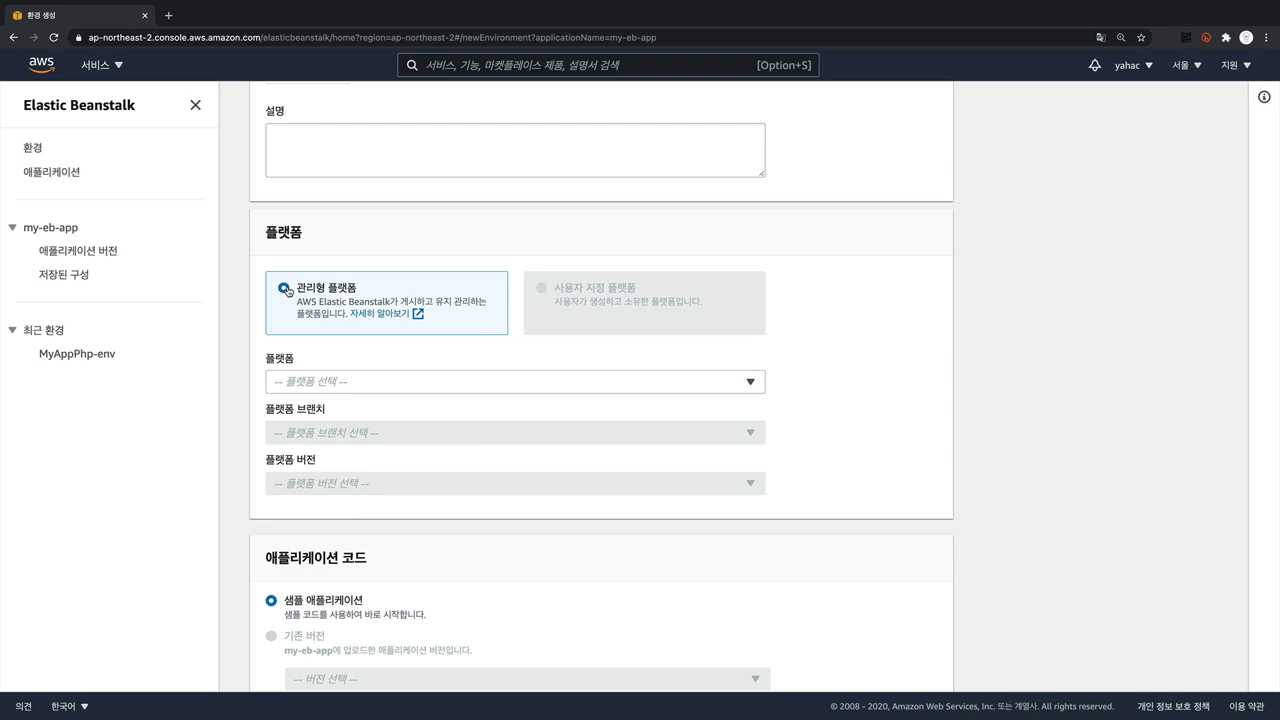
click(343, 386)
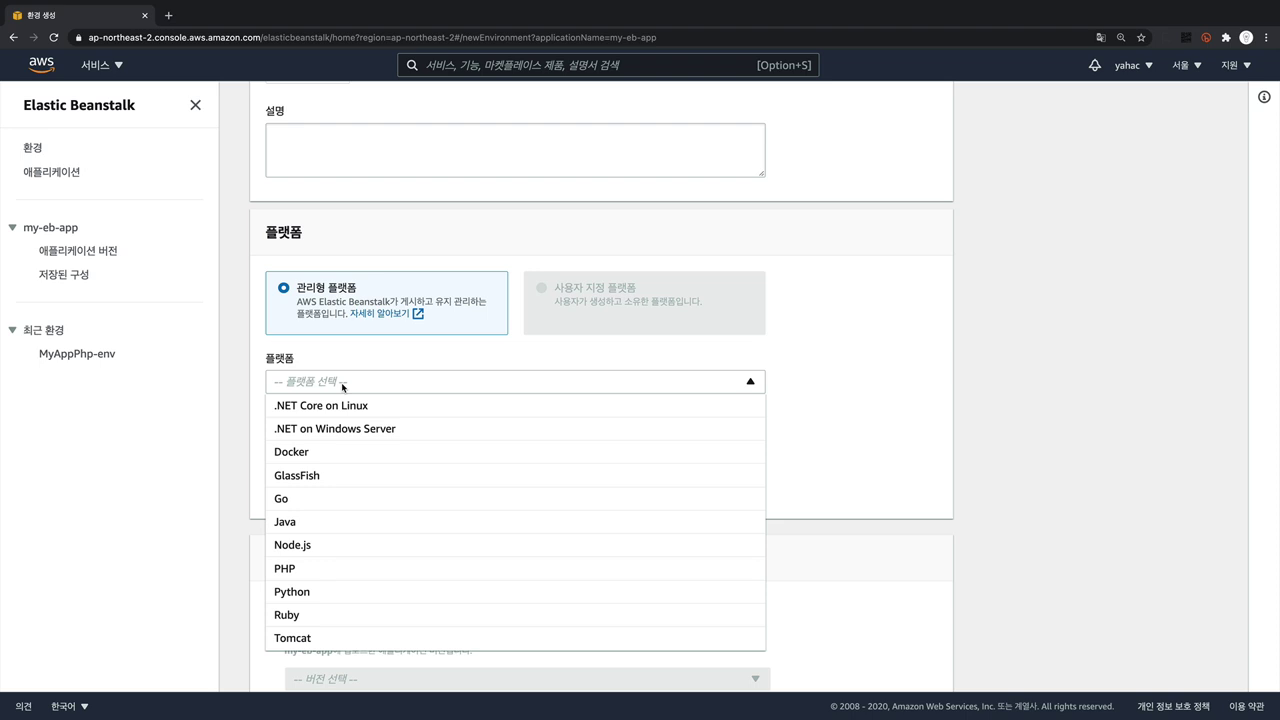
click(315, 571)
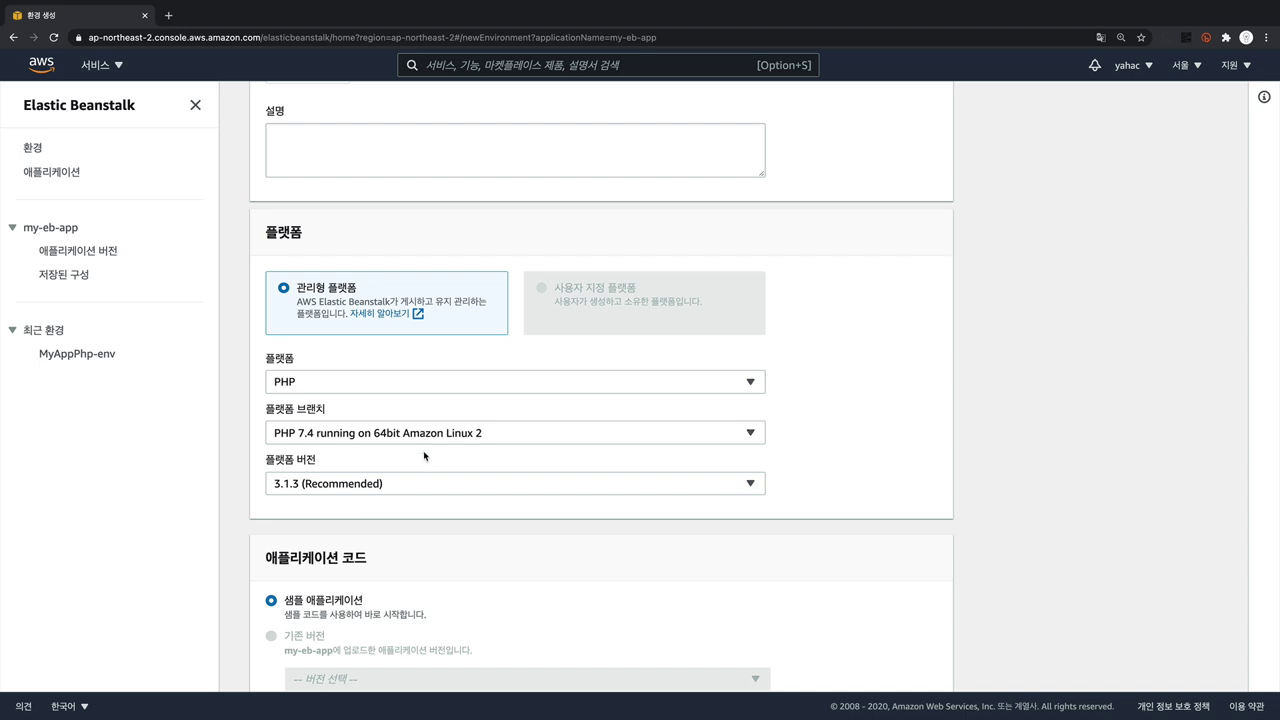
scroll(423, 449, down, 3)
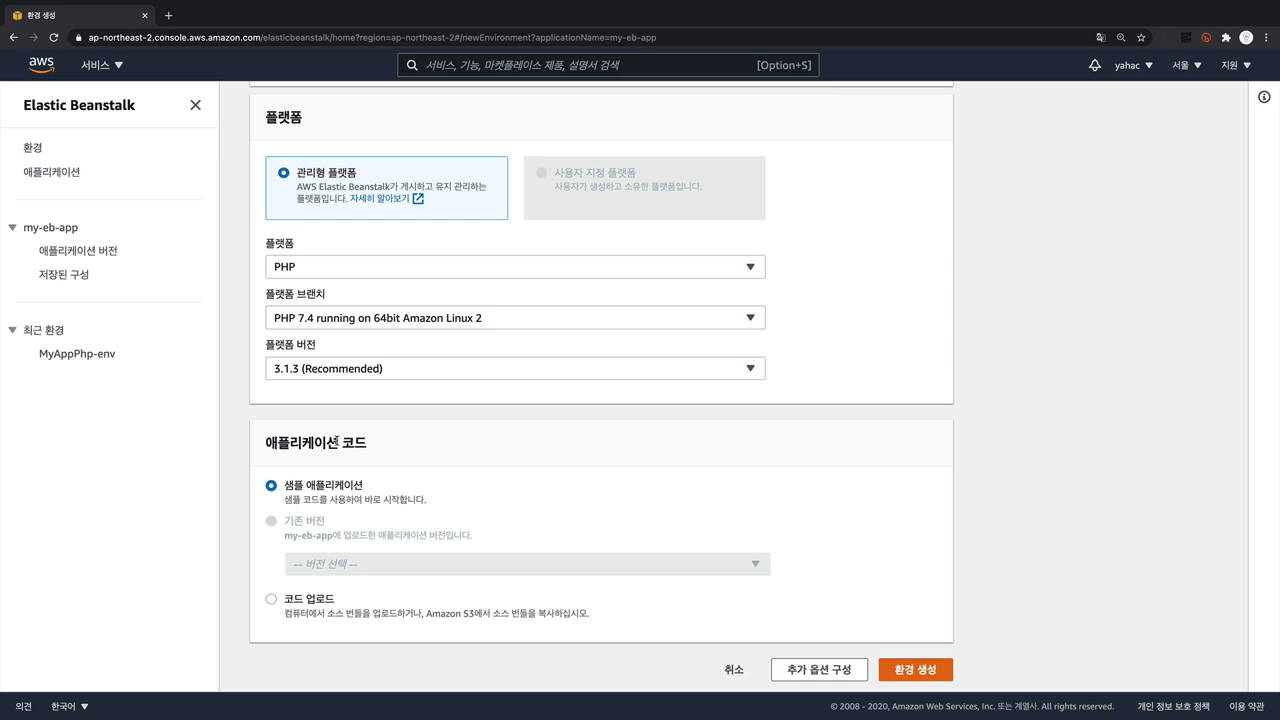
click(320, 607)
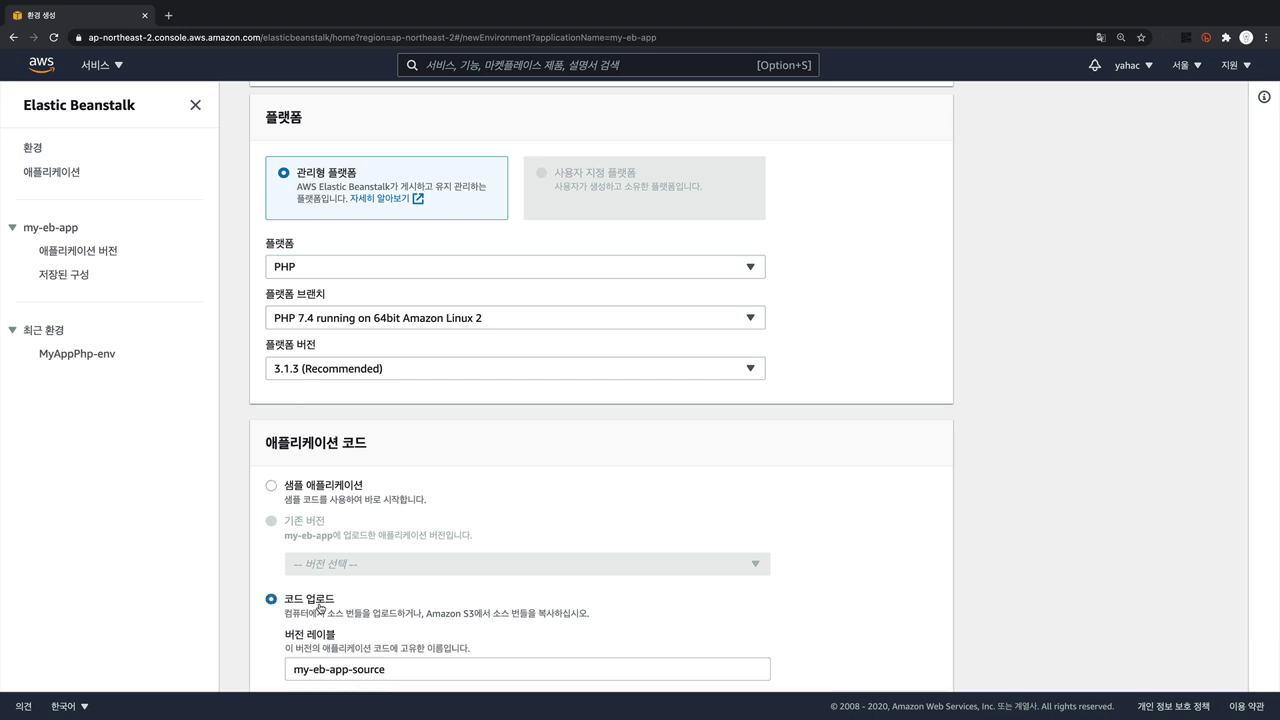
click(316, 486)
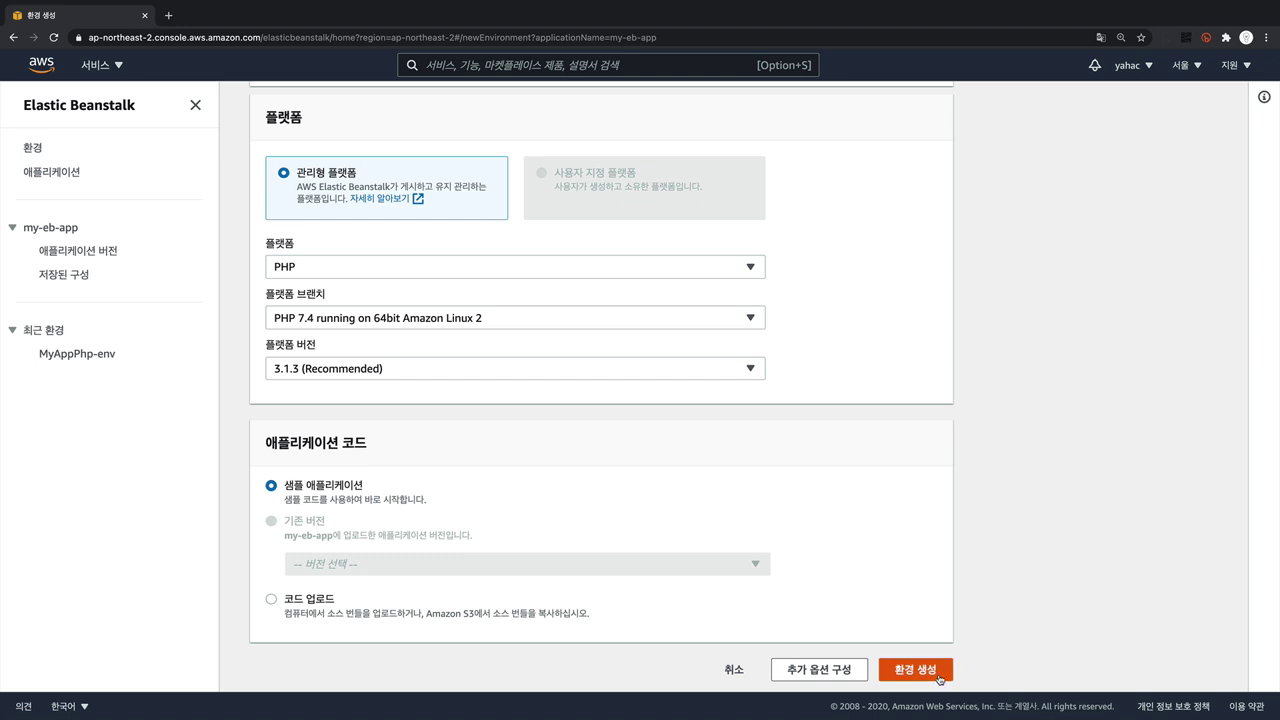
Open the additional configuration options and use the free-tier-eligible single instance preset.
click(796, 670)
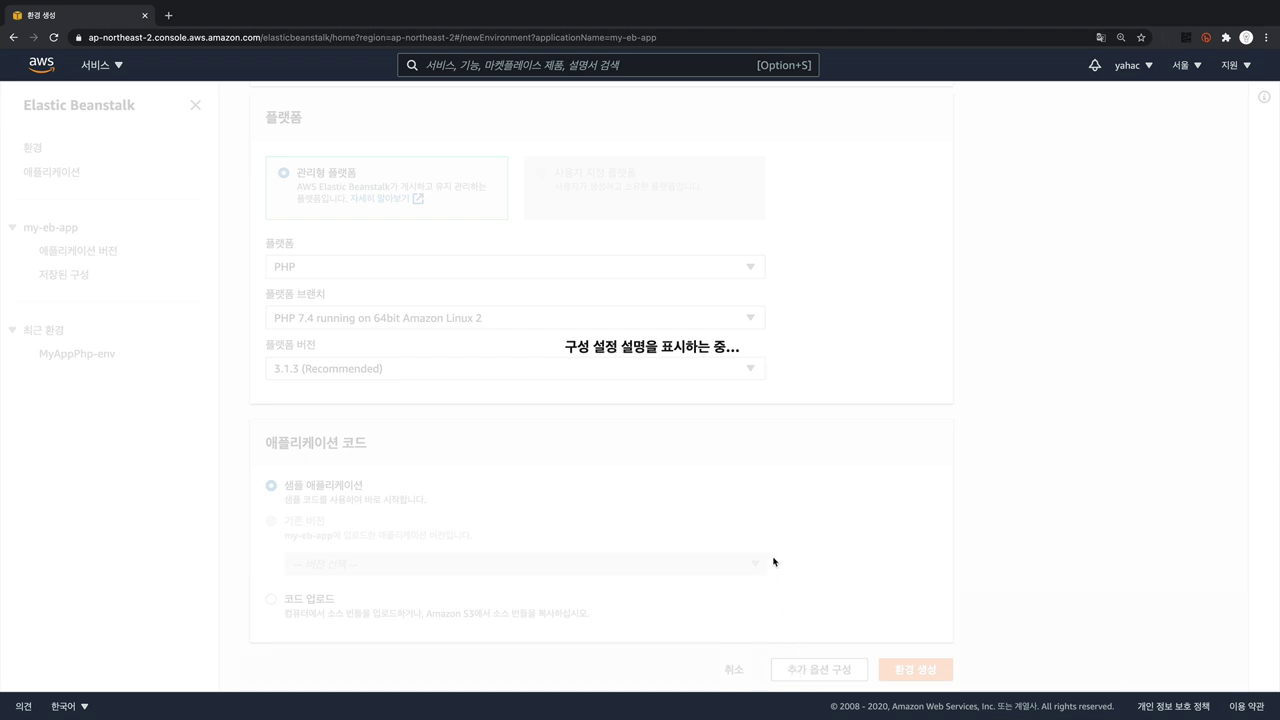
scroll(773, 561, up, 10)
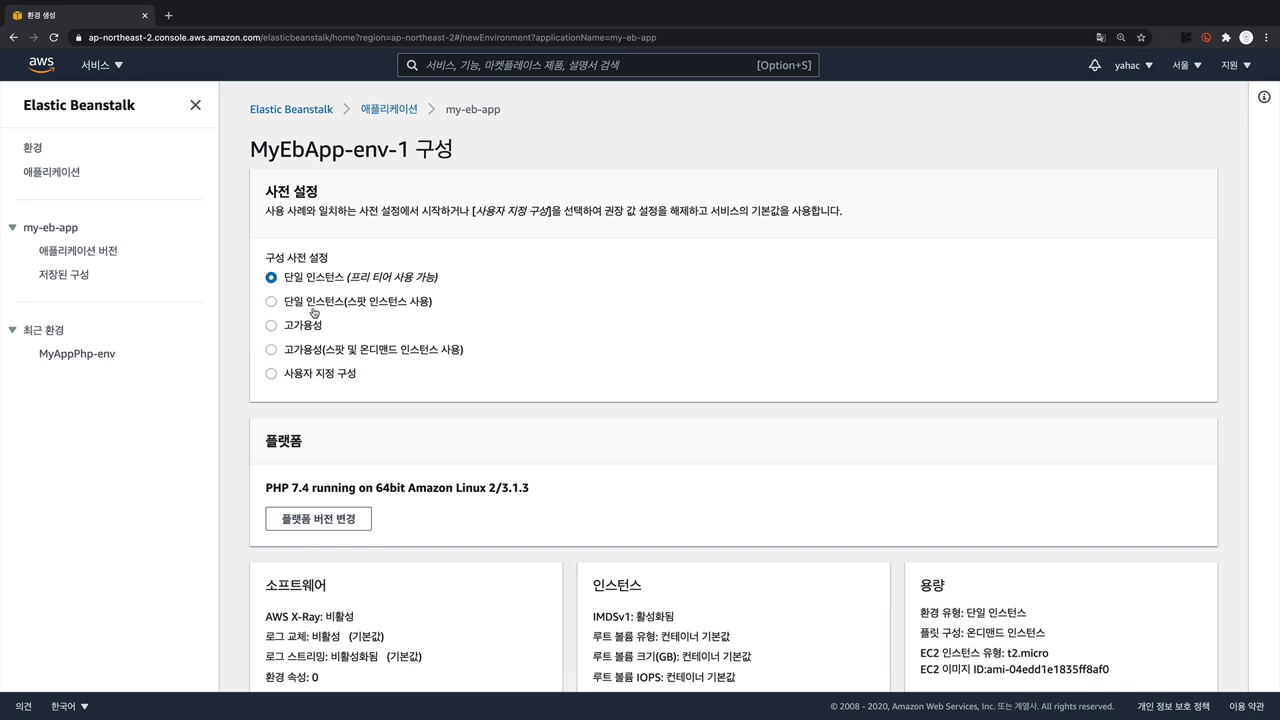
click(315, 328)
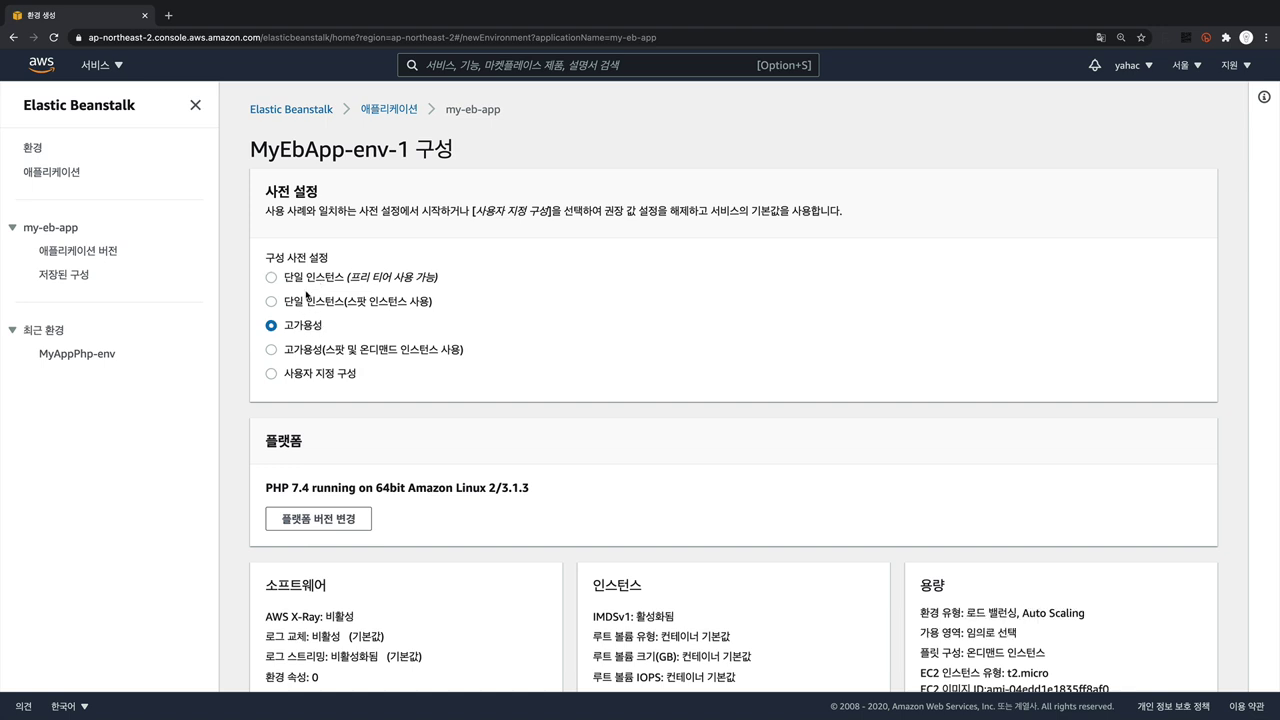
click(309, 281)
Set the EC2 instance type in the capacity configuration to t2.nano and save it.
scroll(694, 277, down, 2)
scroll(696, 277, down, 1)
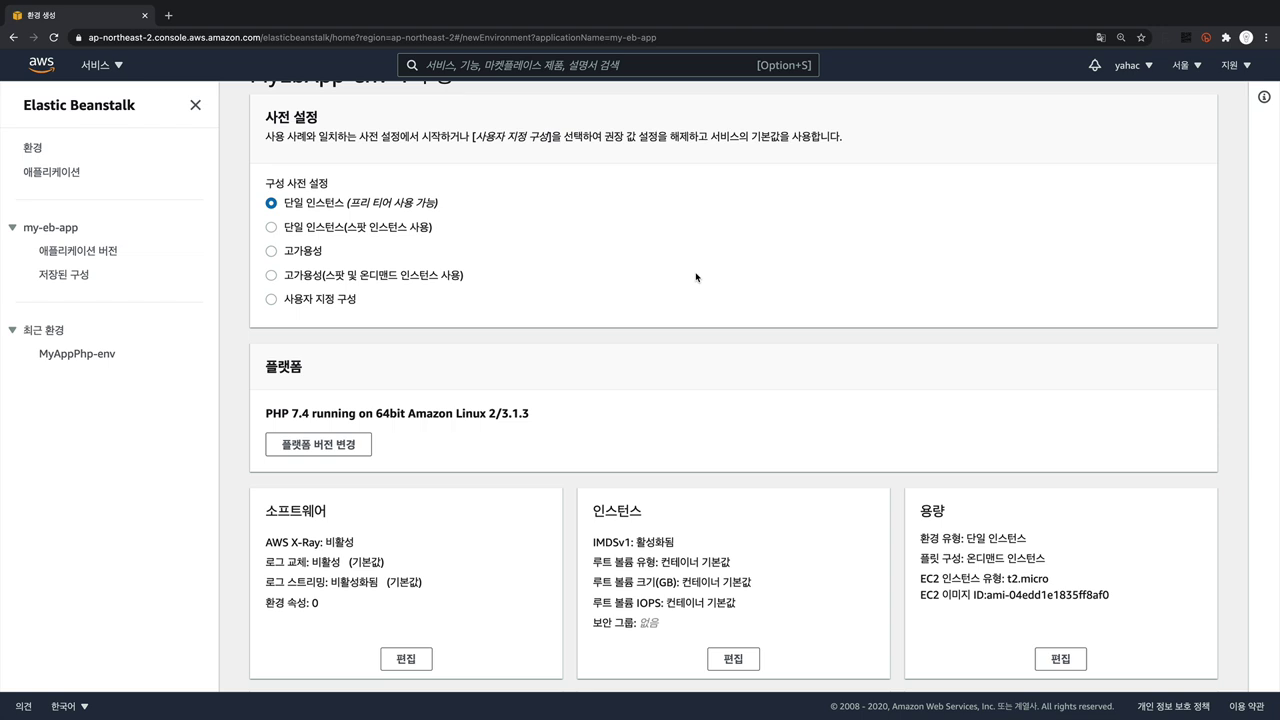
scroll(696, 277, down, 5)
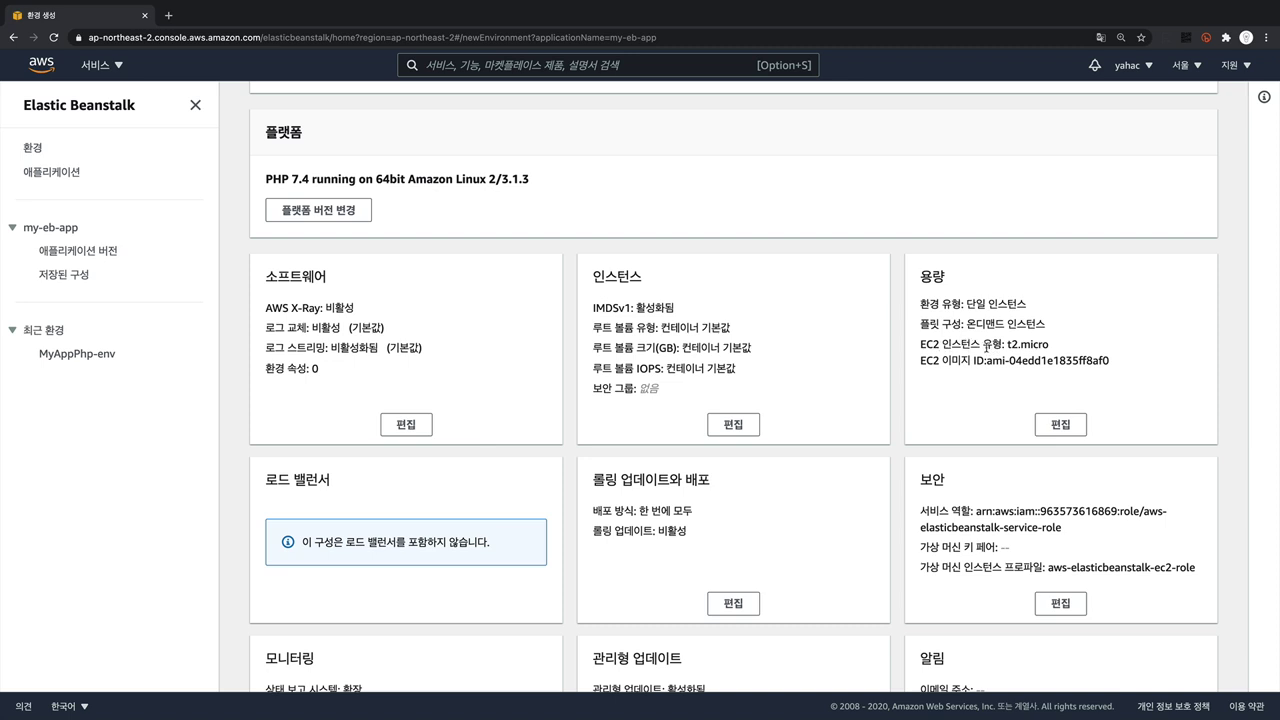
double_click(1022, 344)
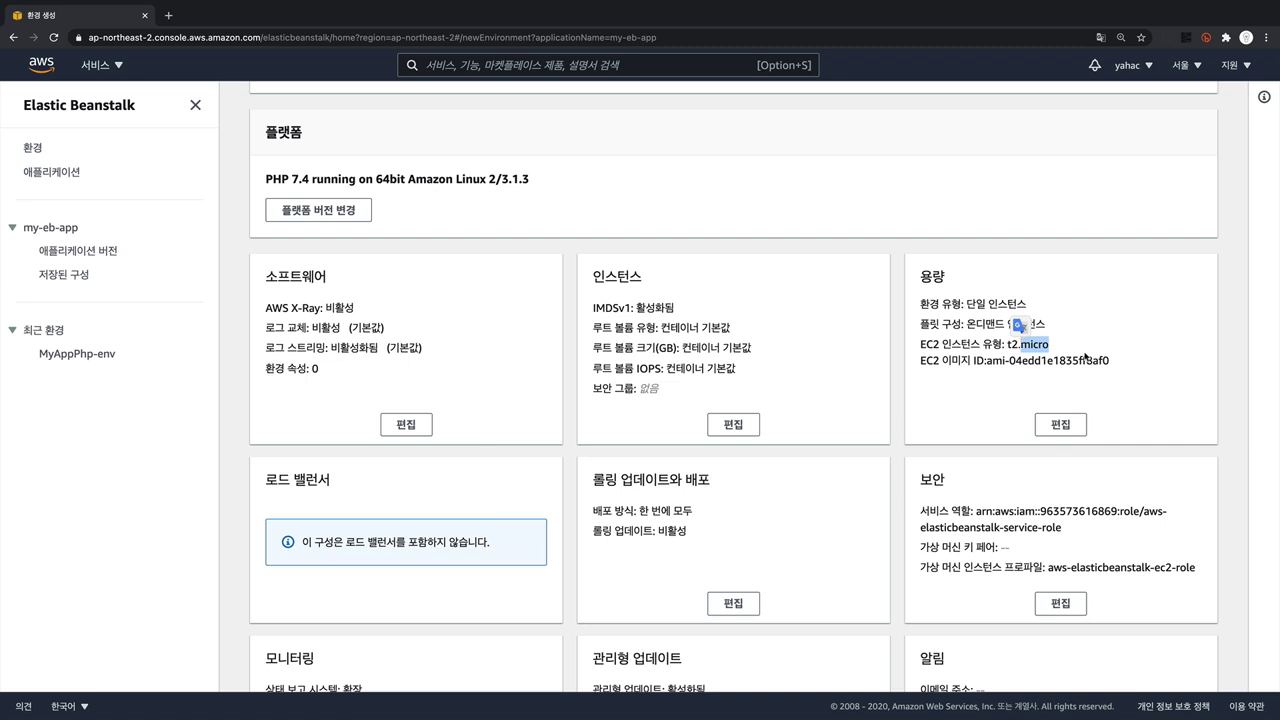
click(1061, 425)
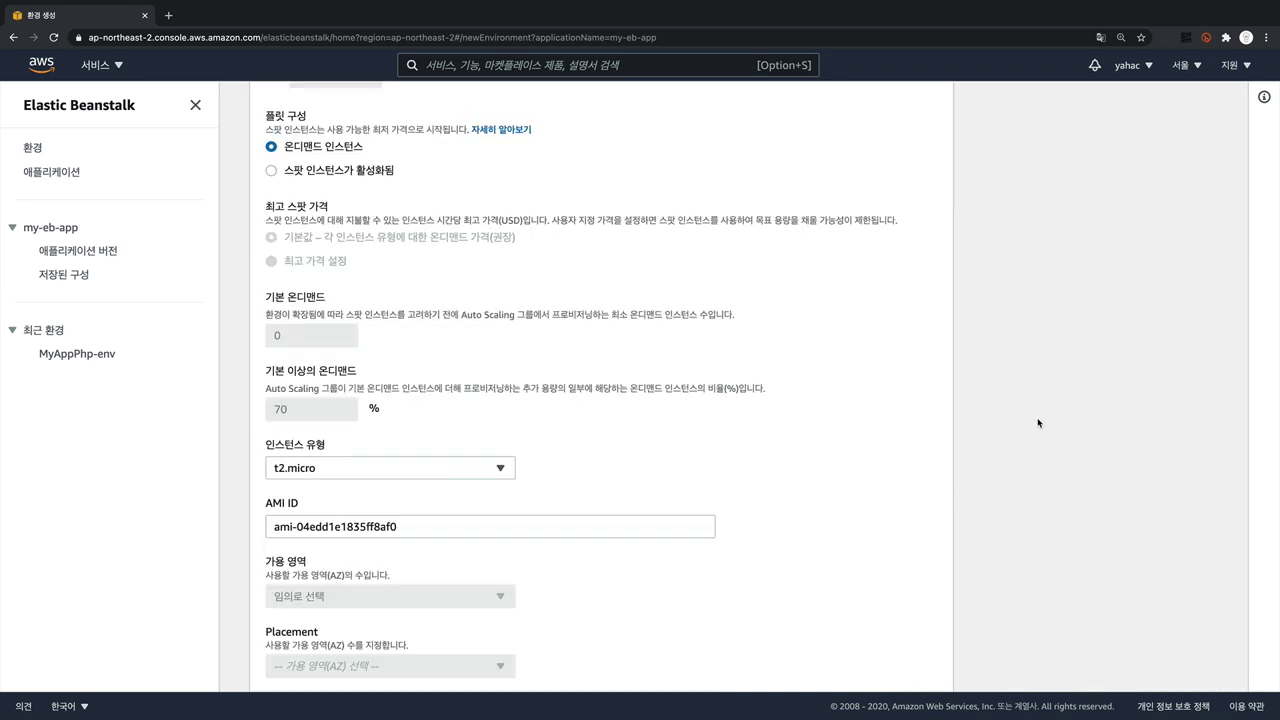
scroll(344, 382, down, 2)
click(356, 364)
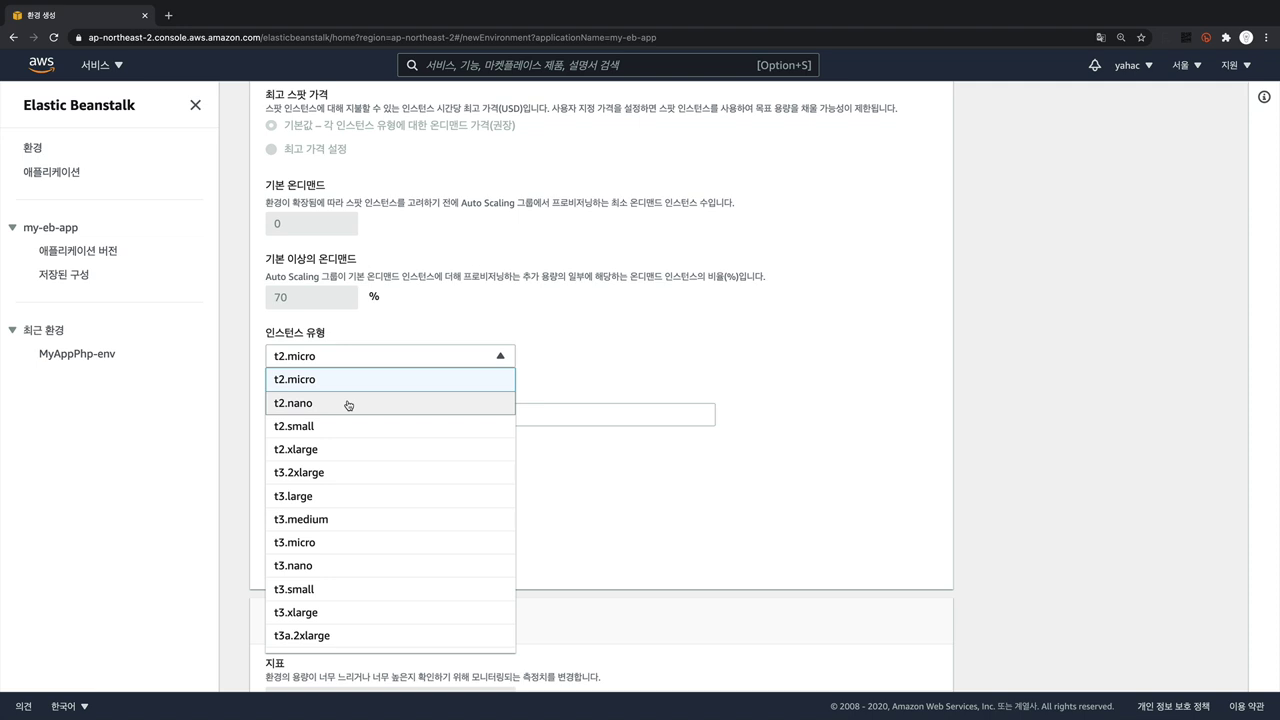
click(348, 404)
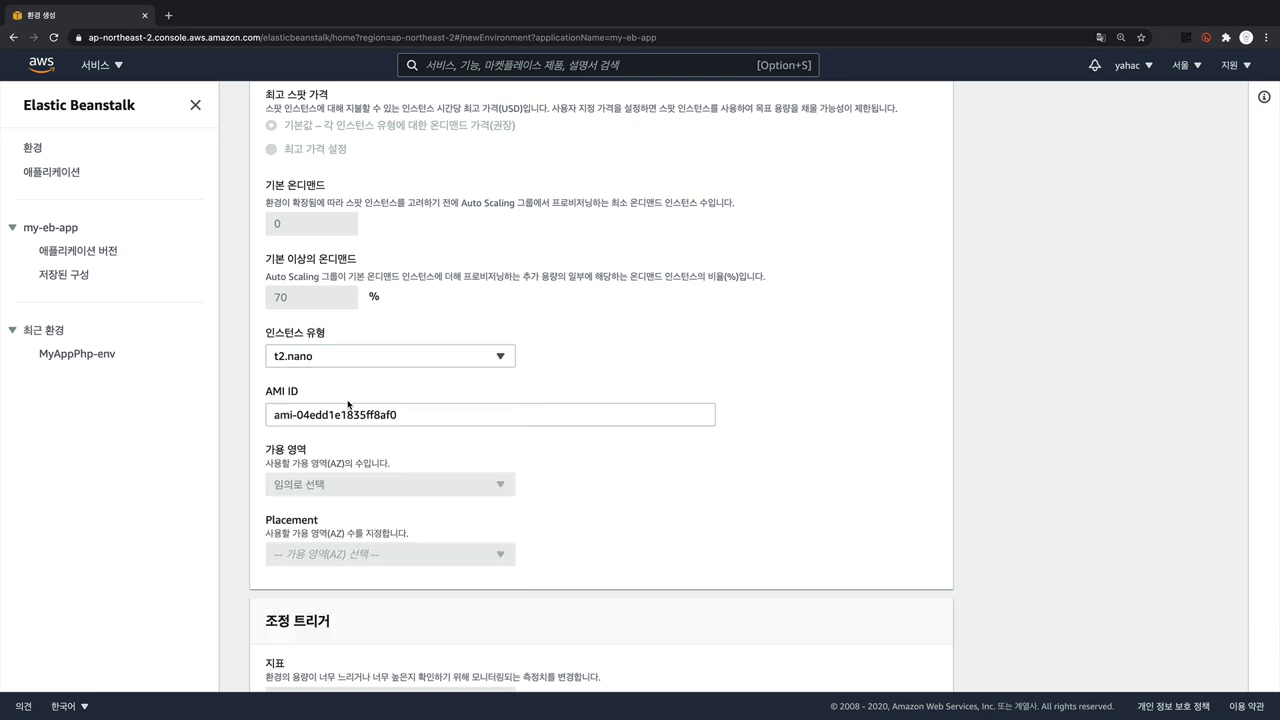
scroll(877, 606, down, 6)
click(927, 596)
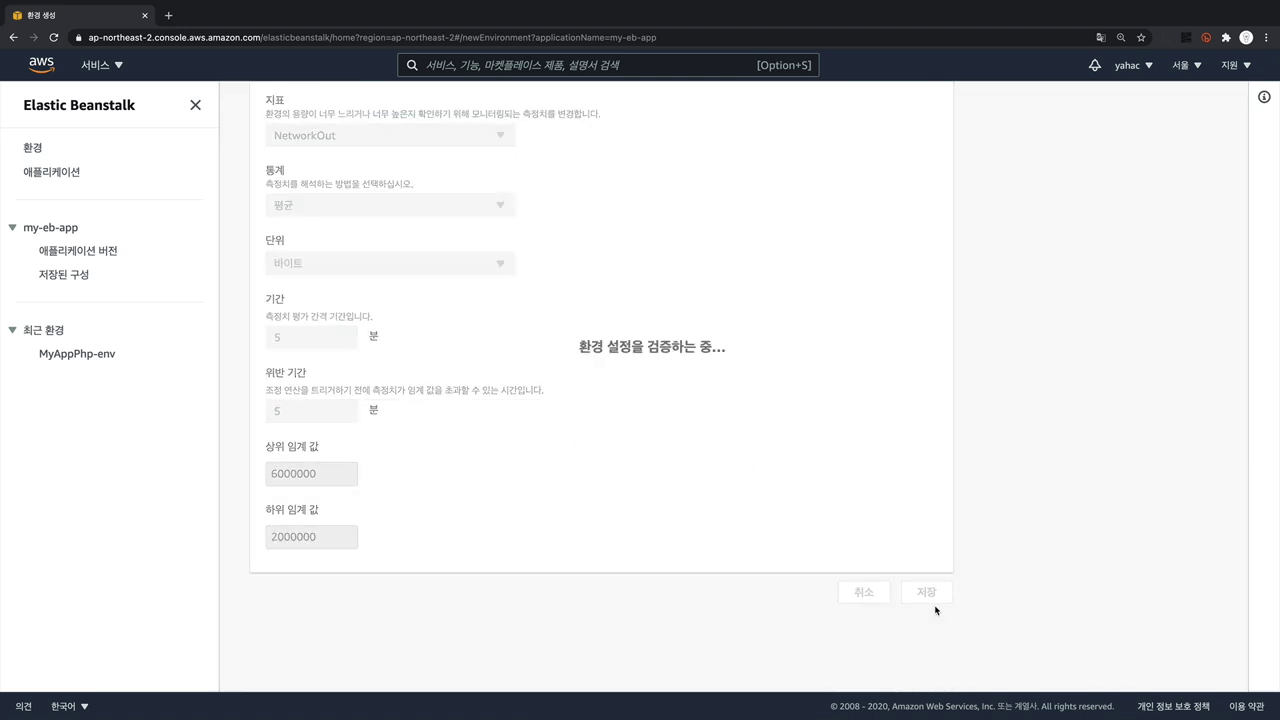
Assign the EC2 key pair yahac in the environment's security configuration and save it.
scroll(935, 610, up, 3)
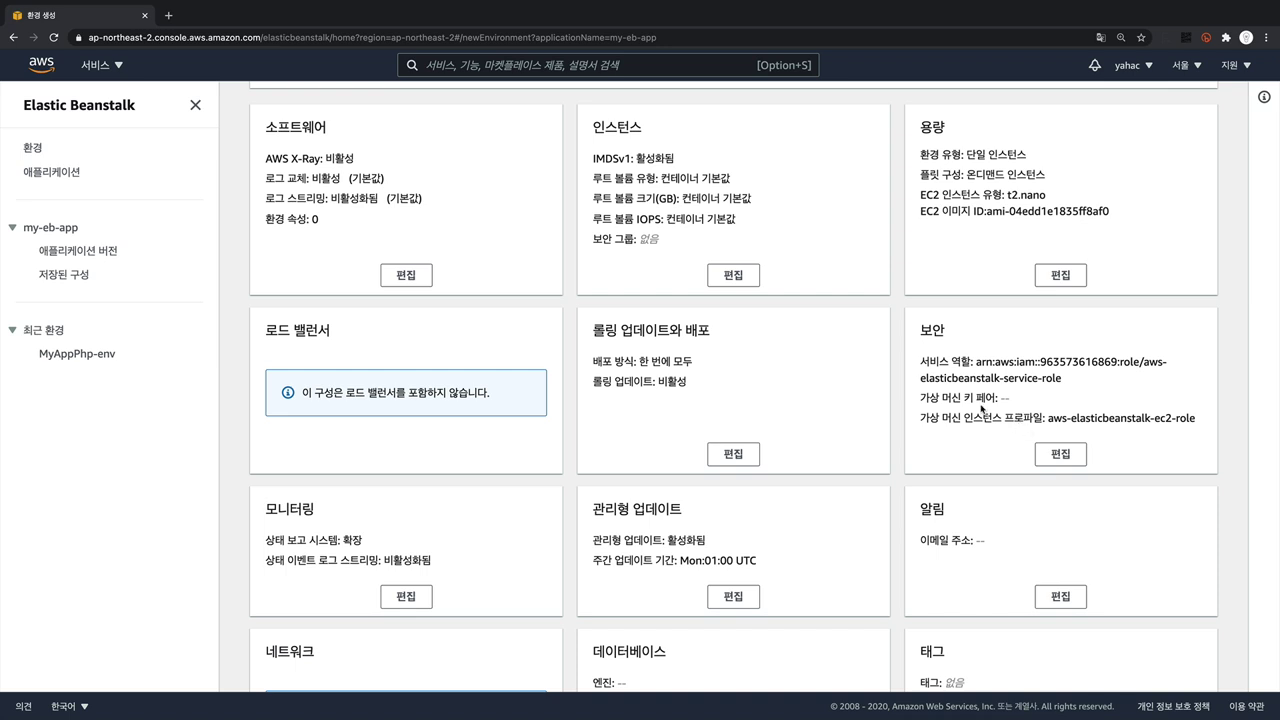
click(1061, 454)
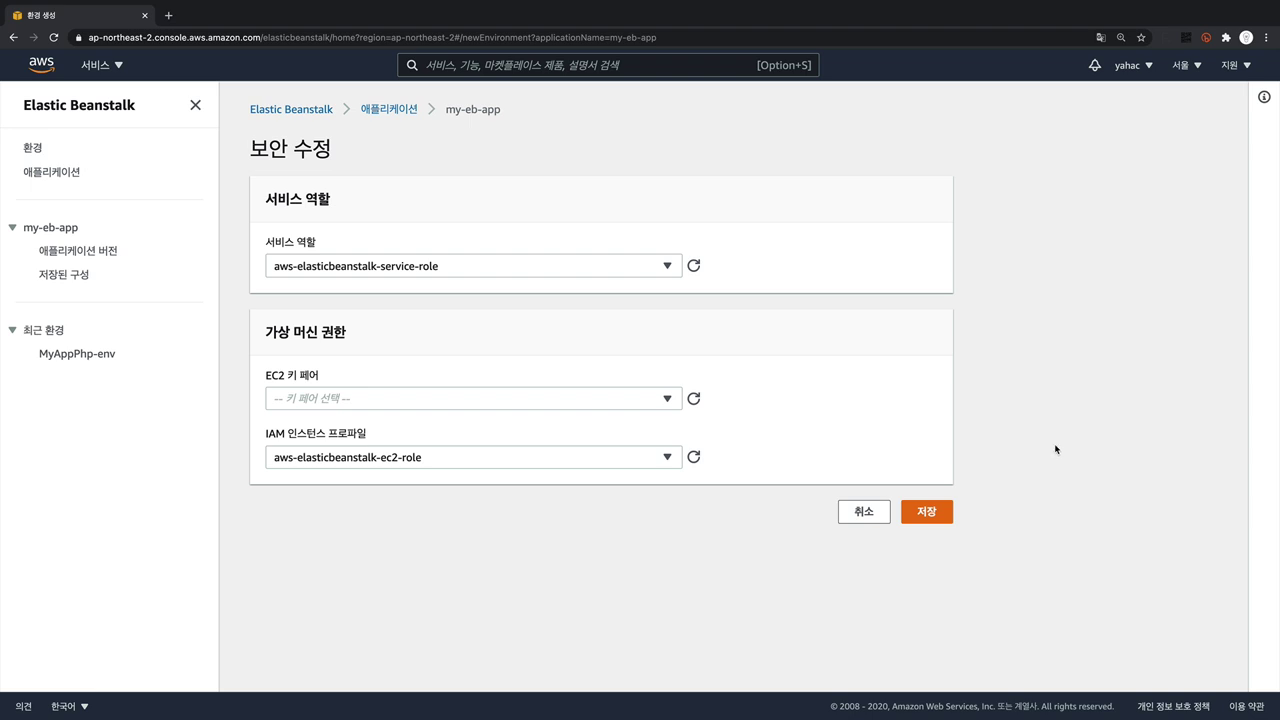
click(553, 400)
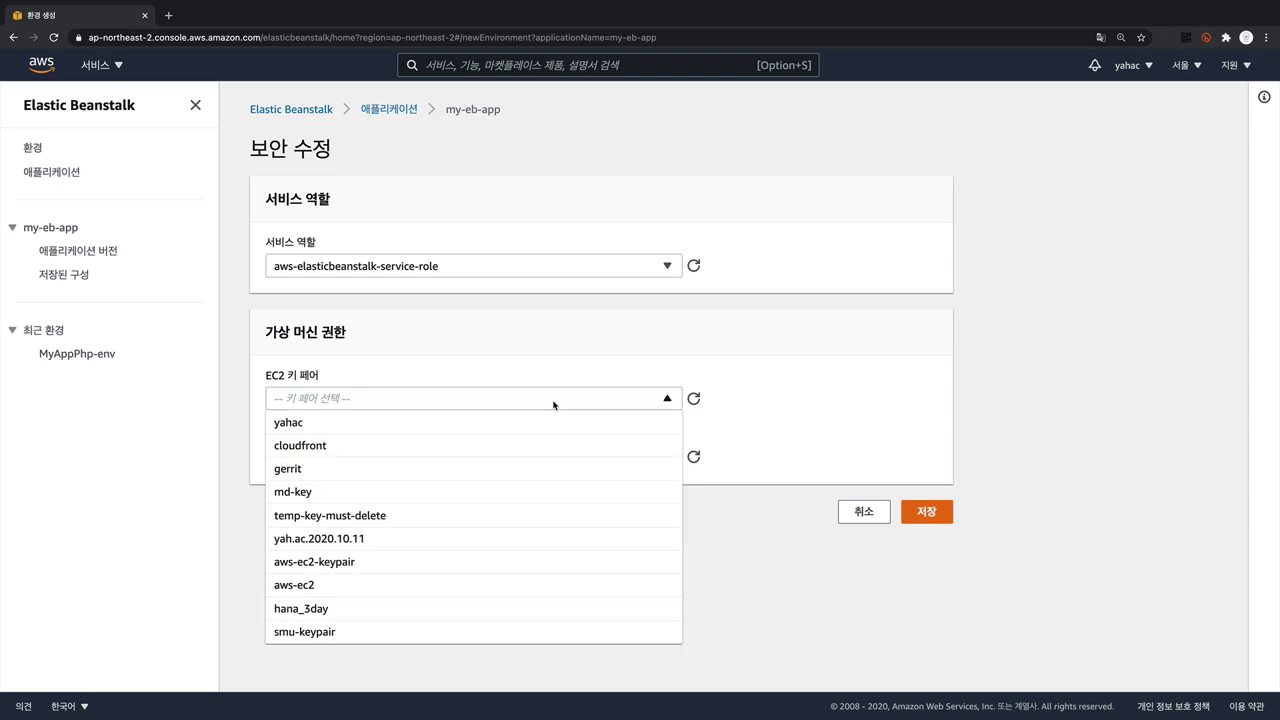
click(551, 425)
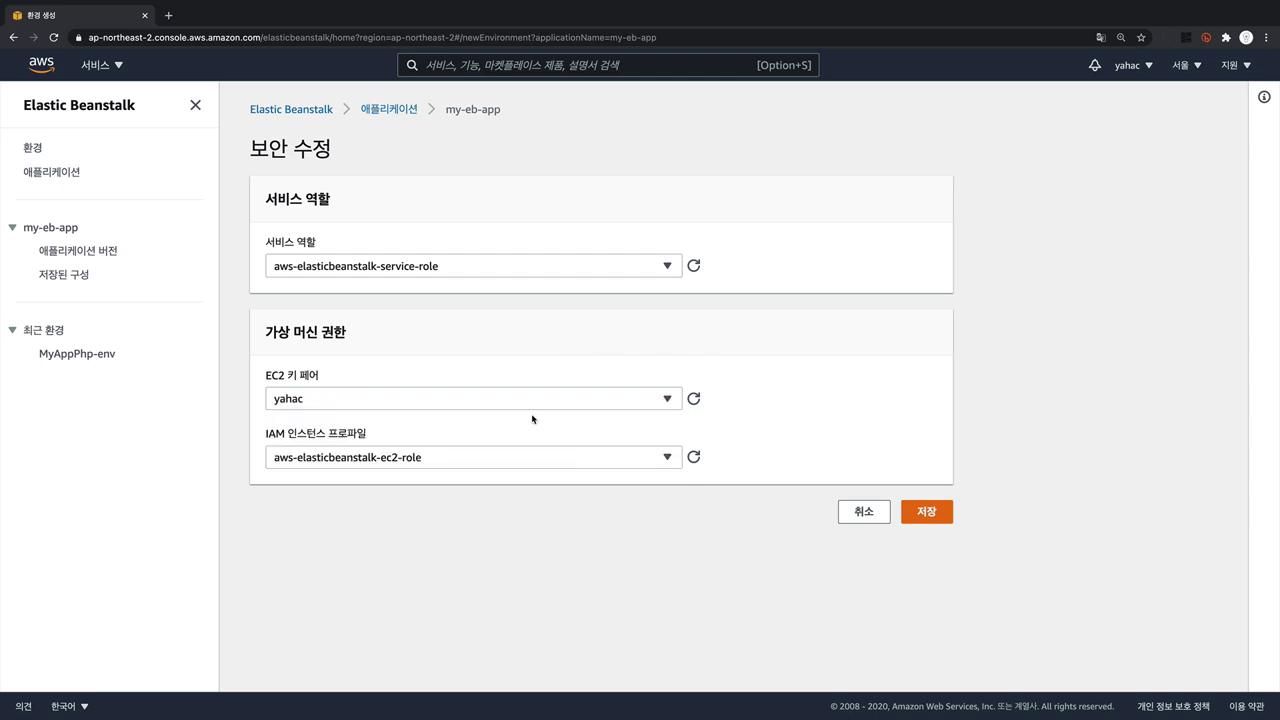
click(944, 519)
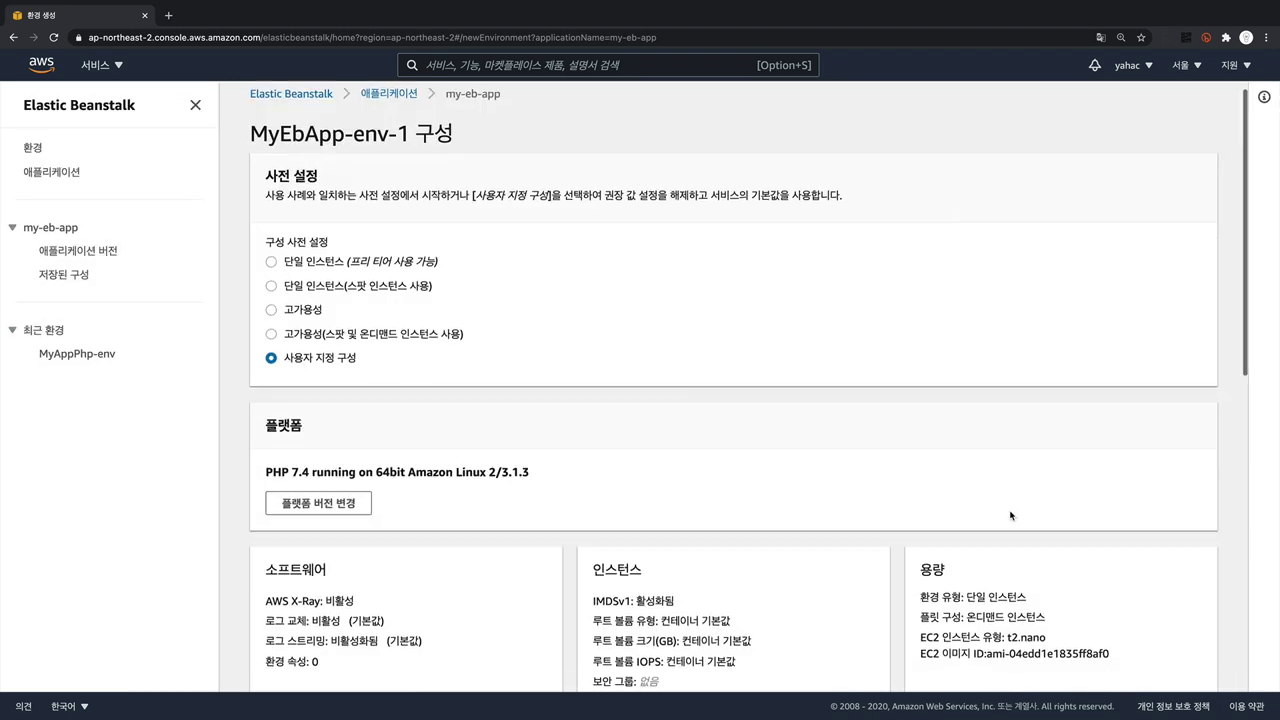
Review the configuration summary, create the environment, and open the URL of MyEbApp-env-1.
scroll(1006, 517, down, 5)
scroll(1012, 510, down, 3)
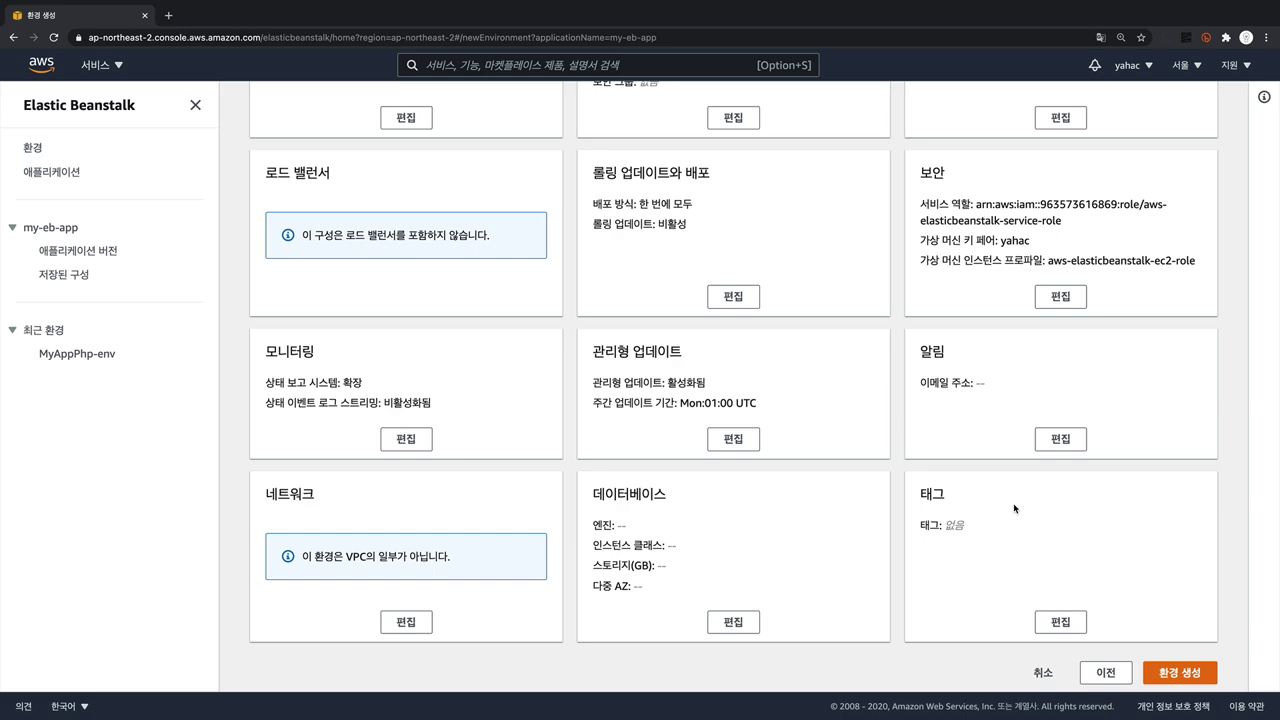
scroll(1013, 509, up, 4)
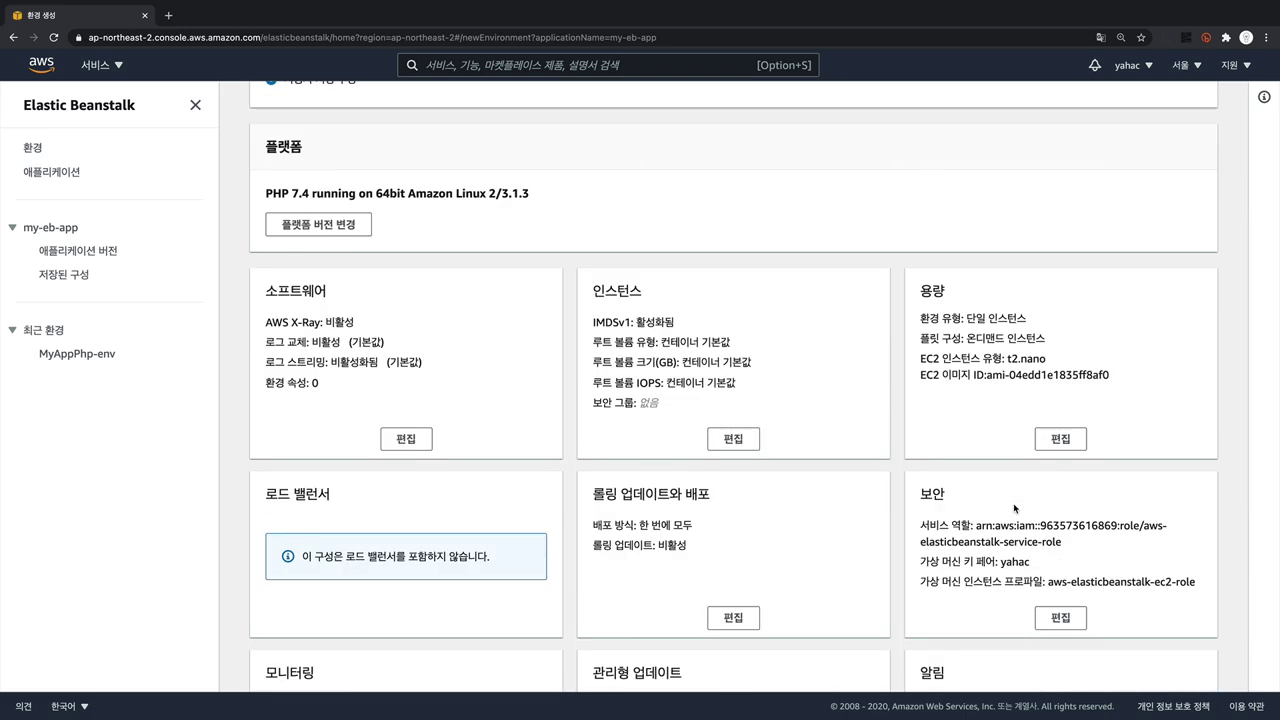
scroll(1016, 512, down, 5)
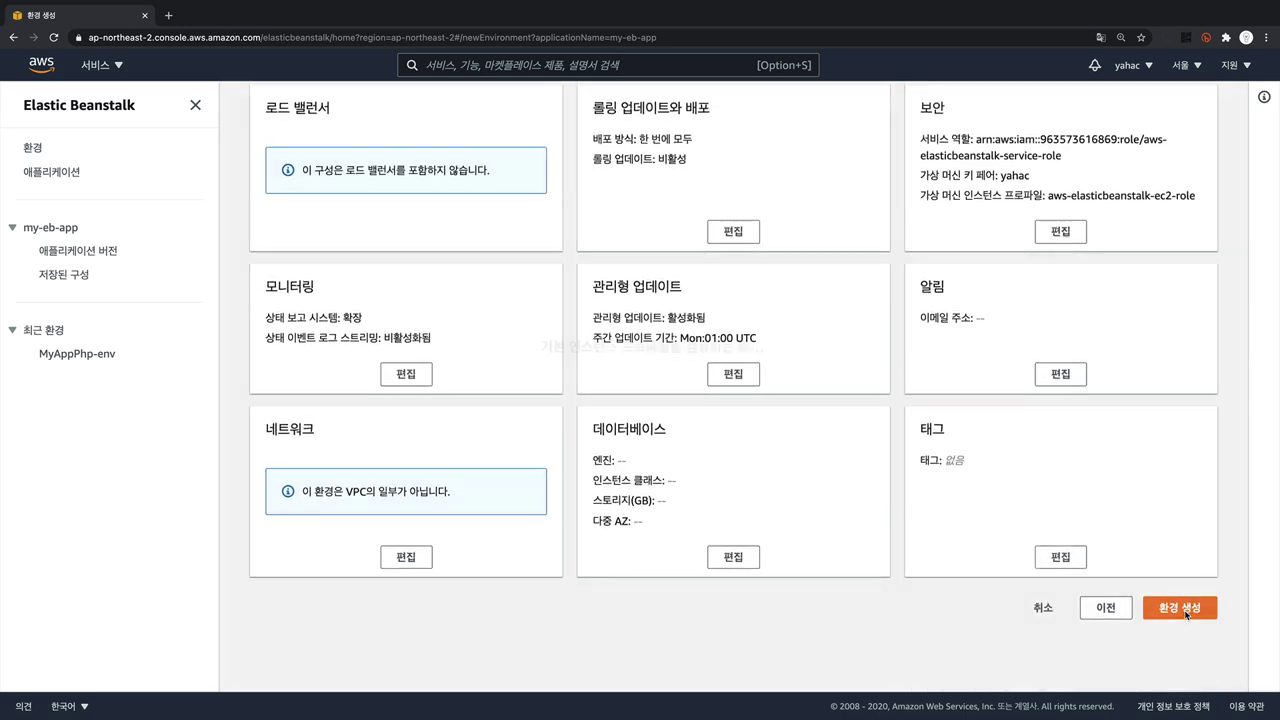
click(1184, 610)
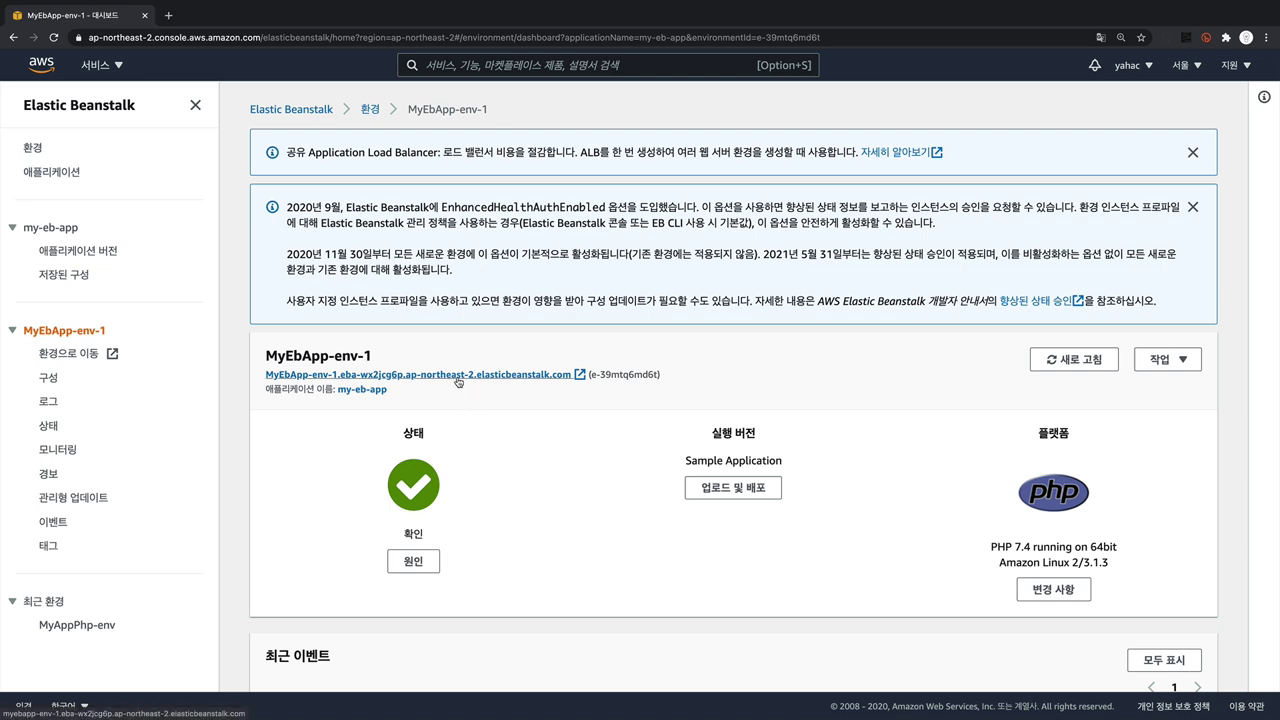
click(457, 375)
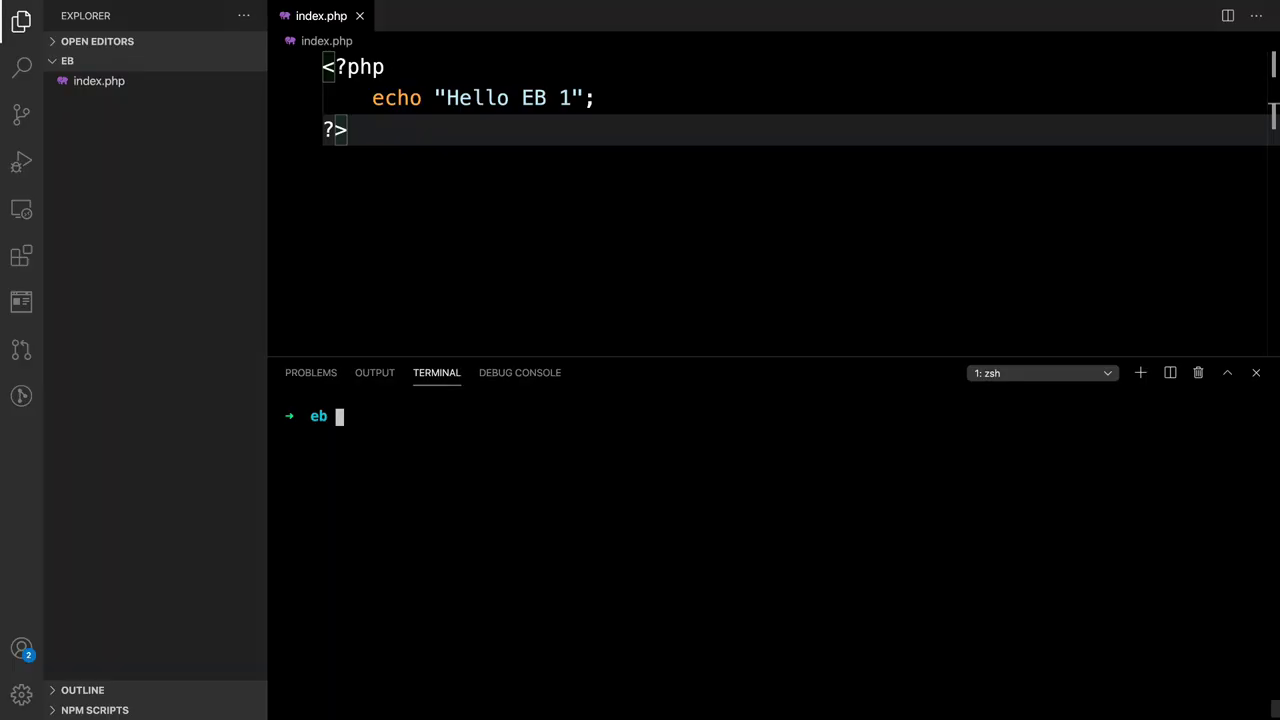
Zip all files of the eb project folder into ../app.zip from the terminal.
click(400, 200)
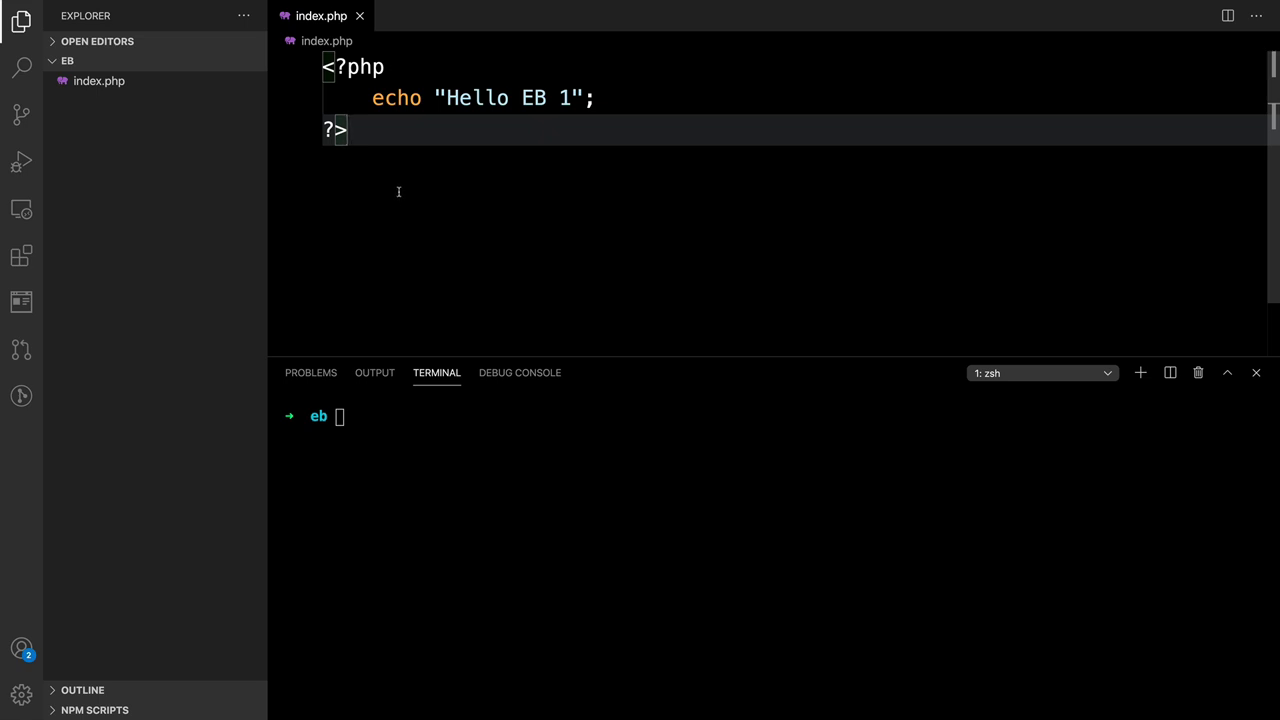
drag(446, 99, 571, 99)
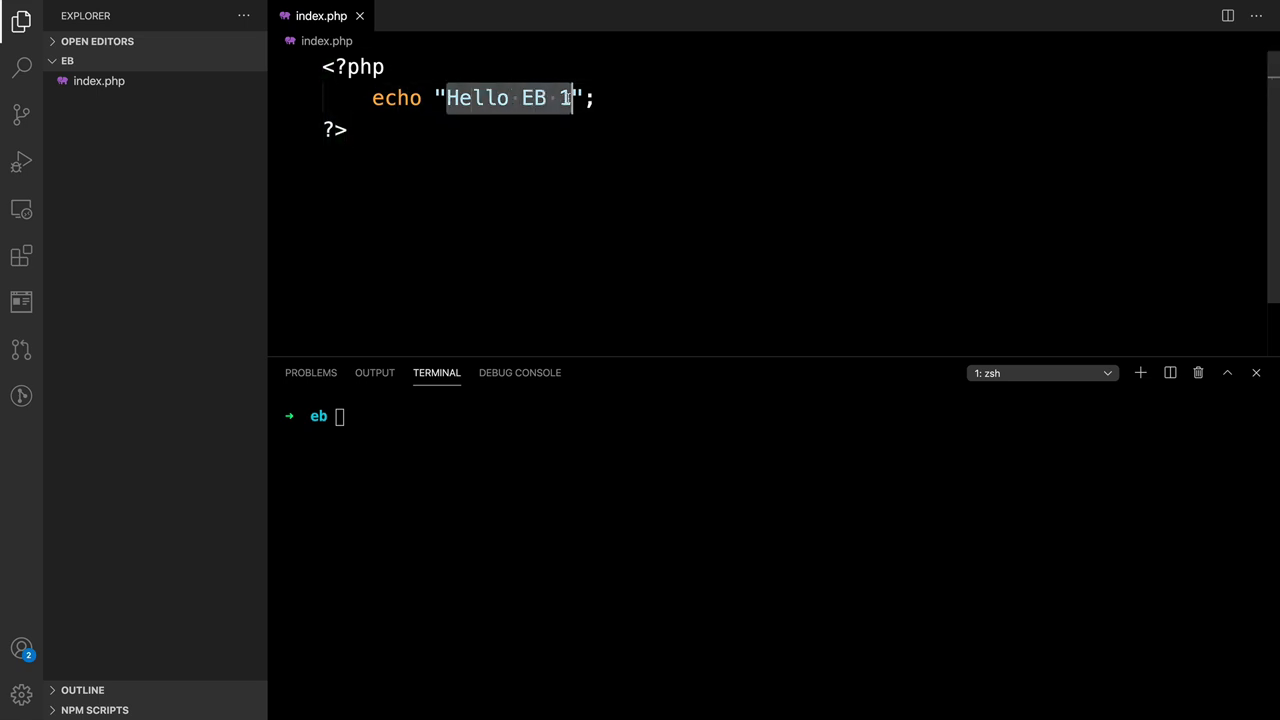
click(591, 156)
click(575, 442)
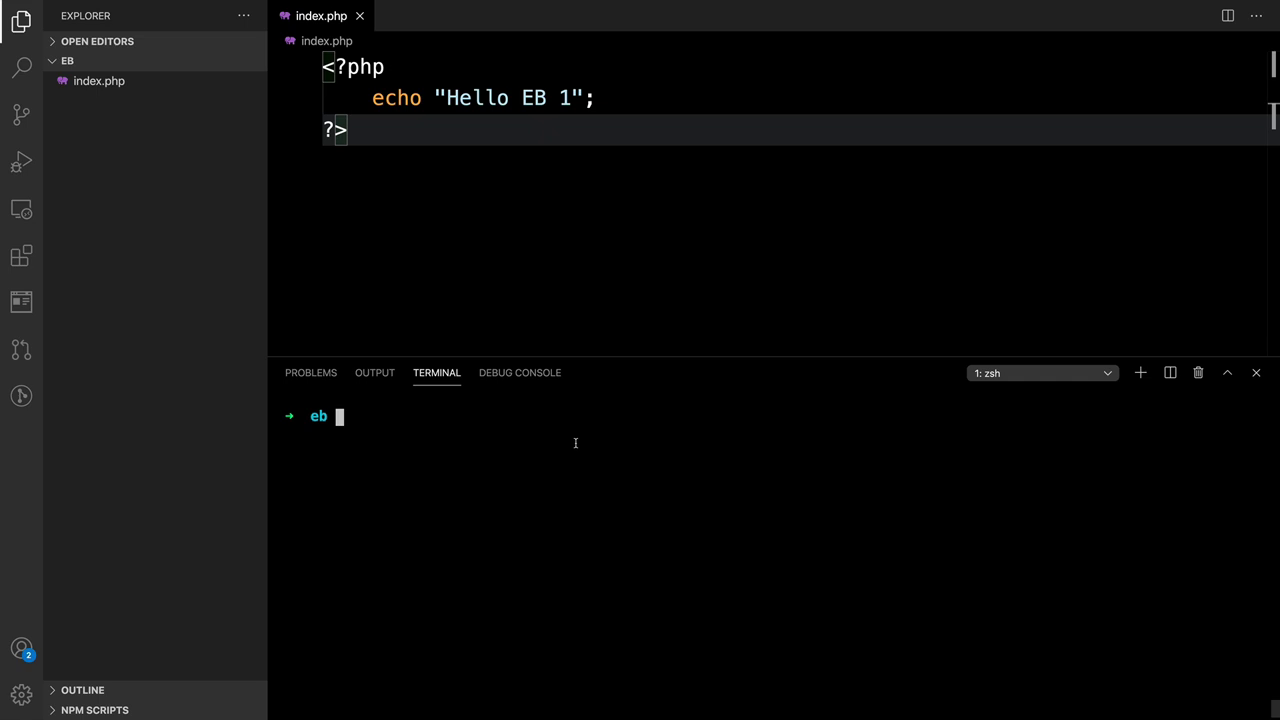
text(zip)
text(../app.zip)
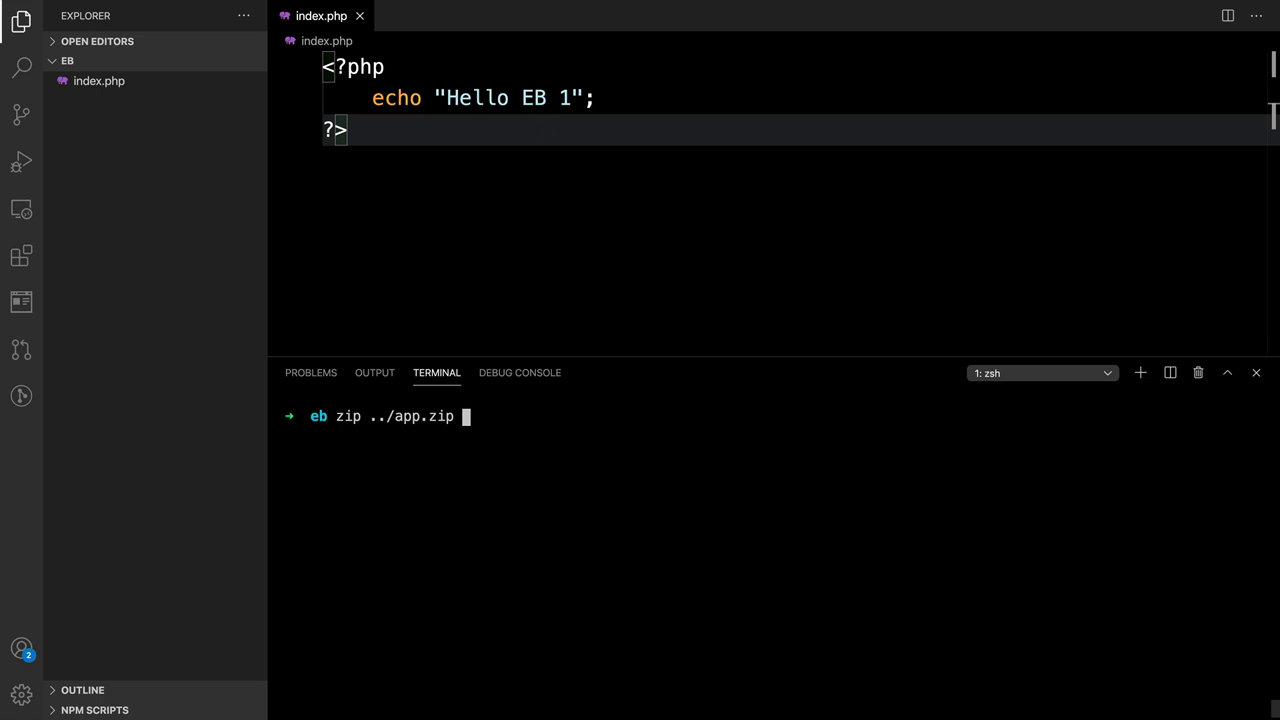
text(*)
key(Return)
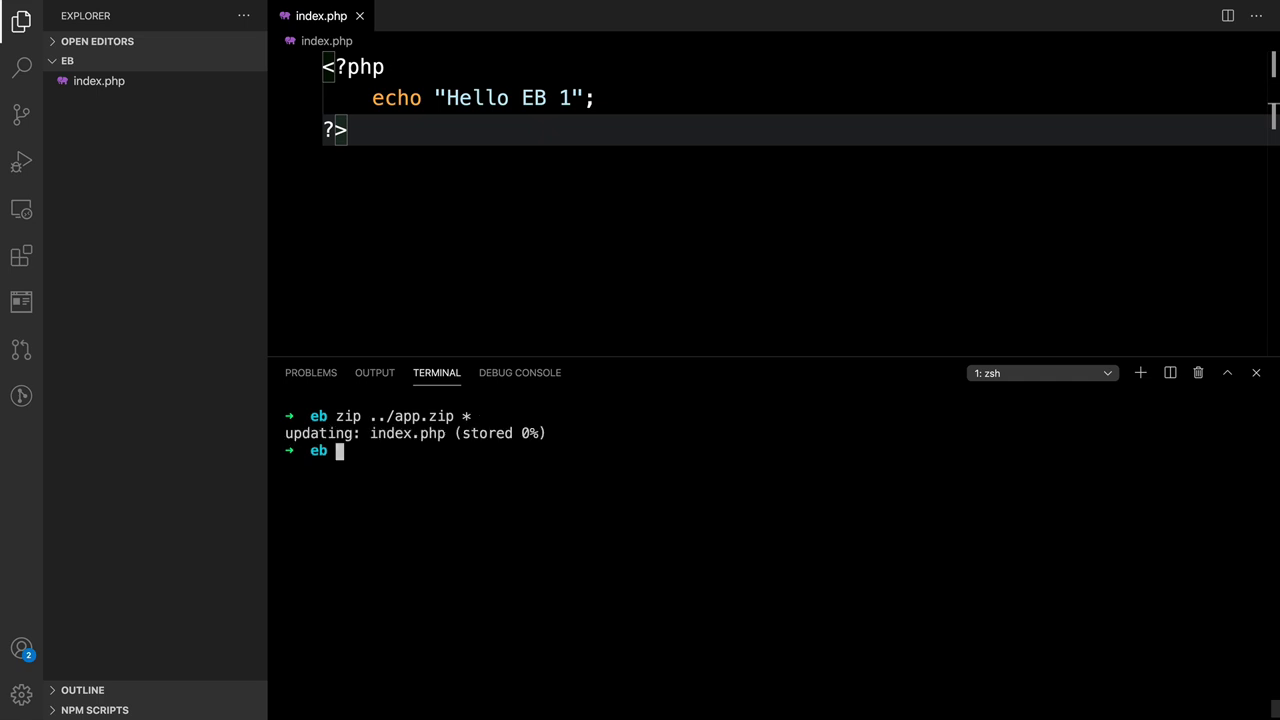
Move to the parent folder in the terminal and list its files to check for app.zip.
text(cd ../)
key(BackSpace)
key(Return)
text(ls)
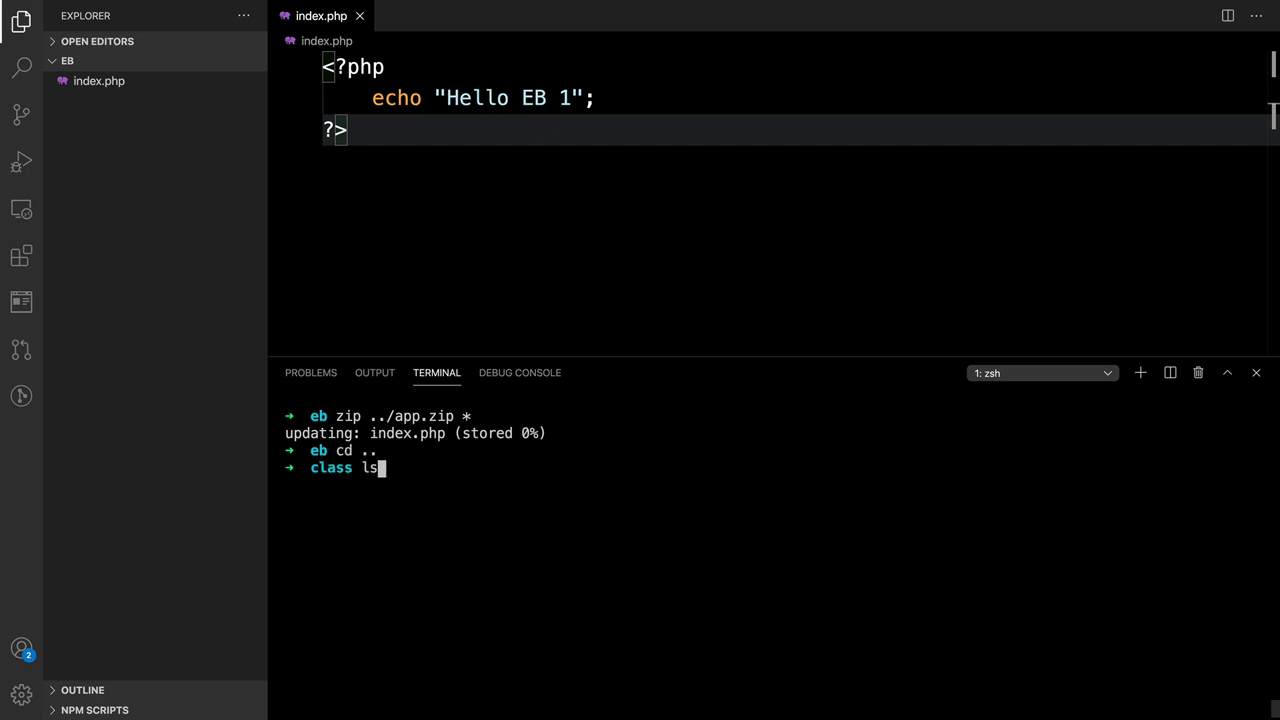
key(Return)
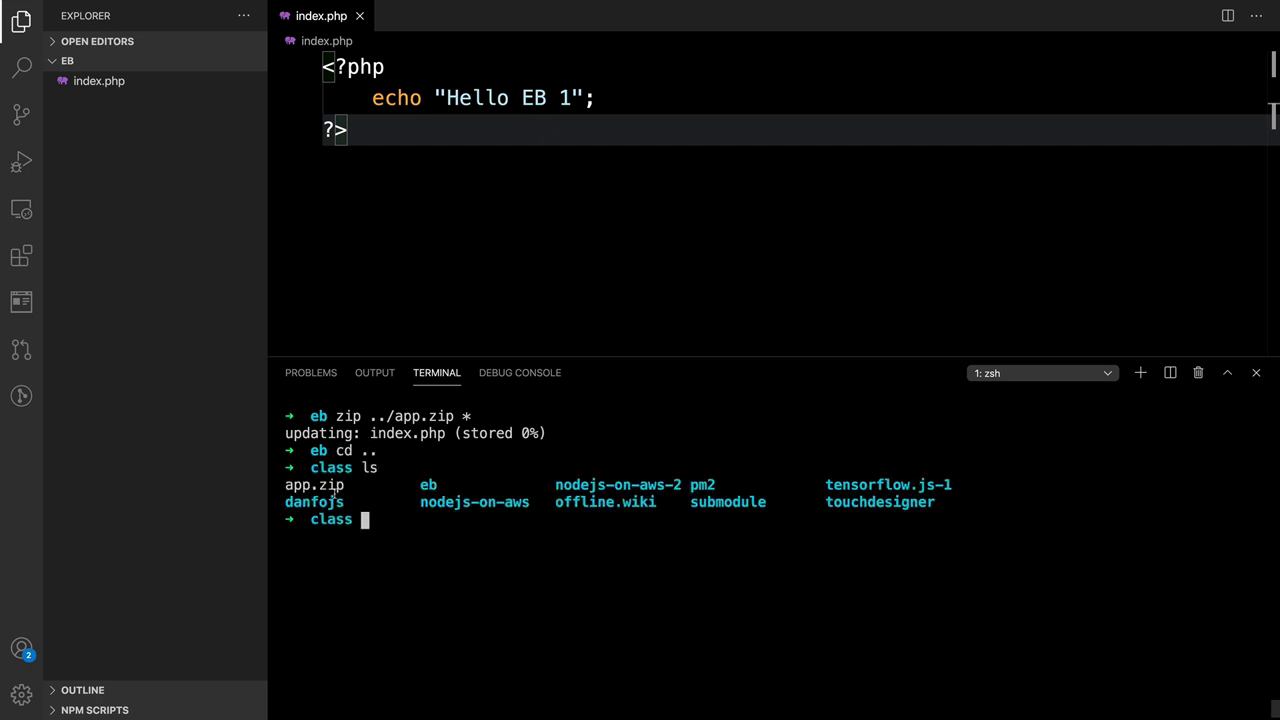
double_click(285, 485)
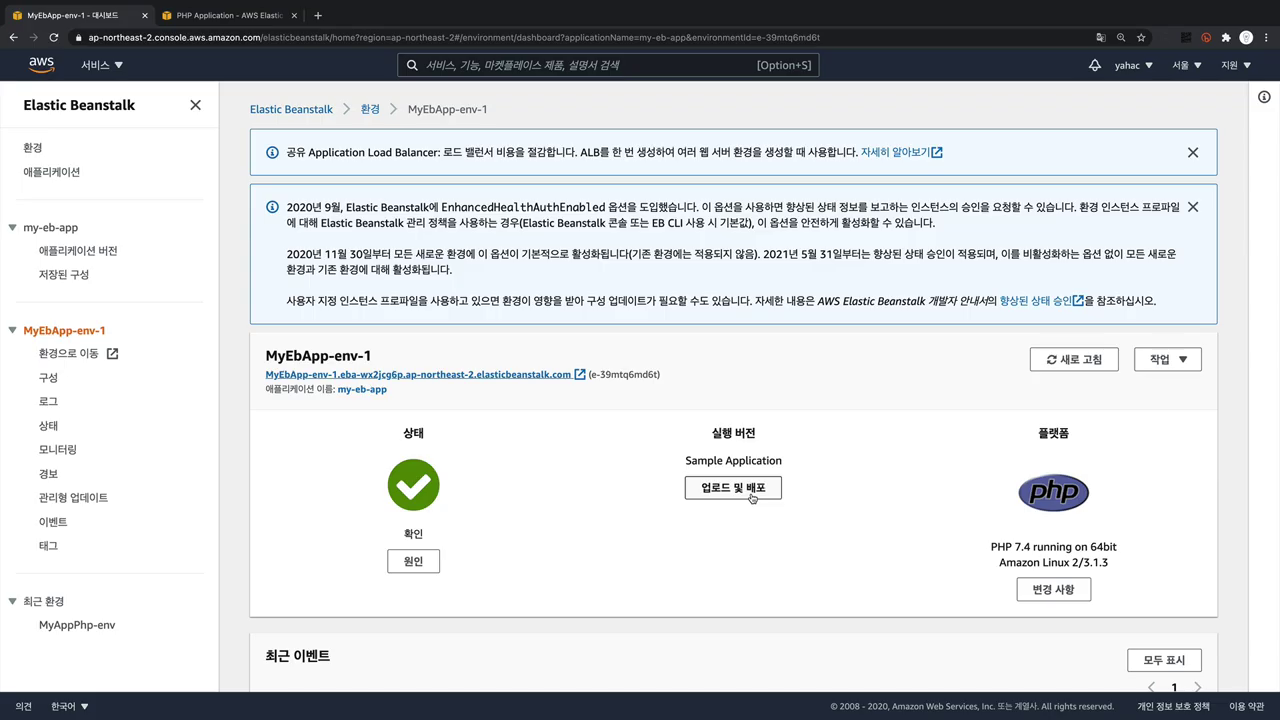
Start uploading a new application version for my-eb-app and set its version label to v1.
click(752, 490)
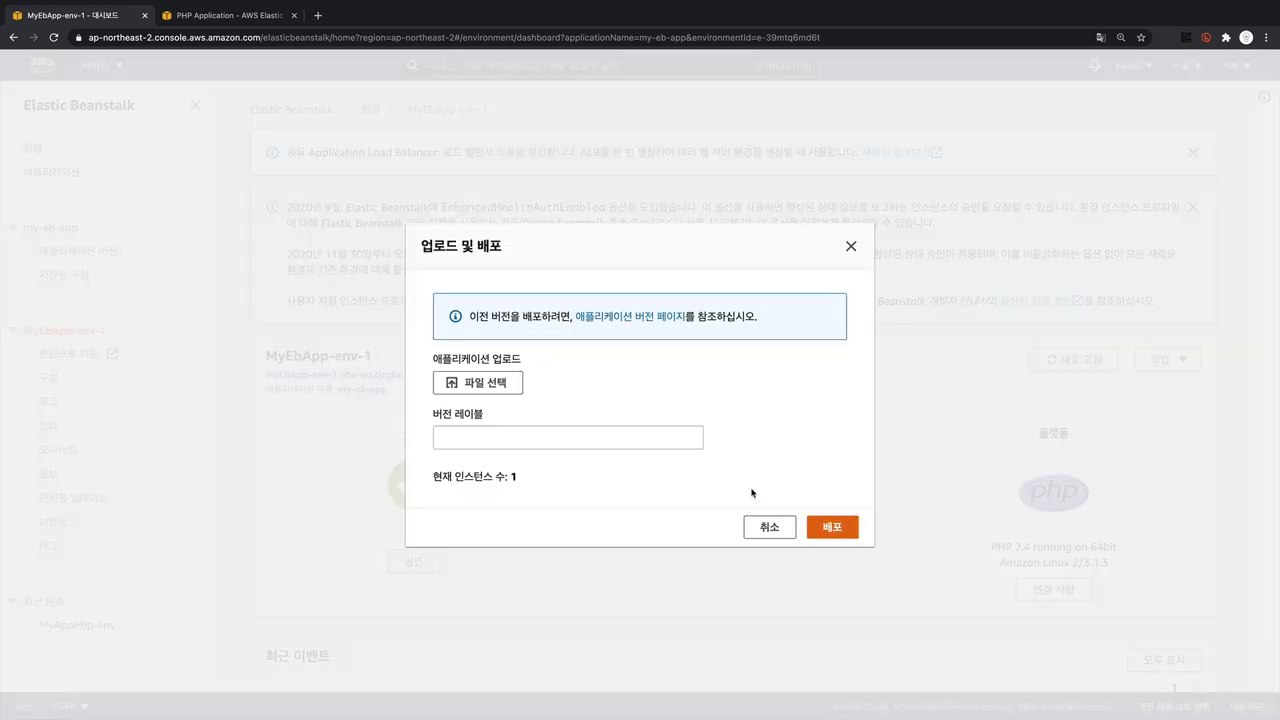
click(771, 531)
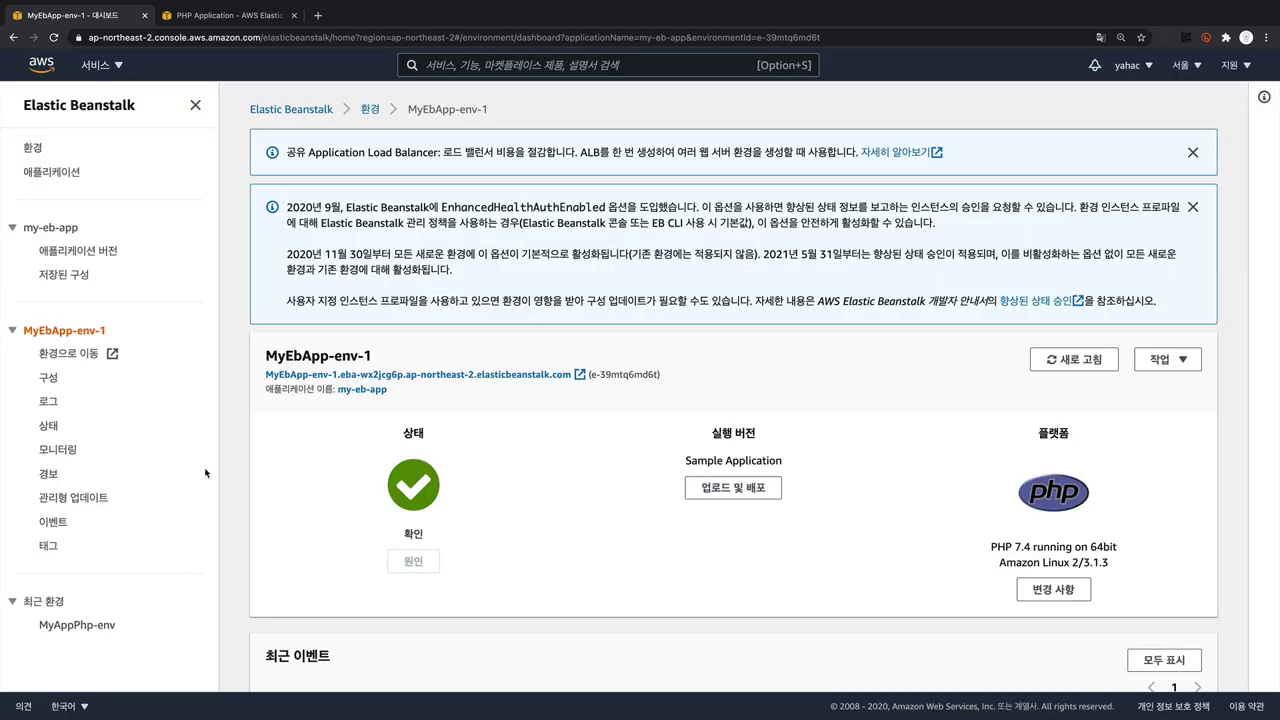
click(67, 257)
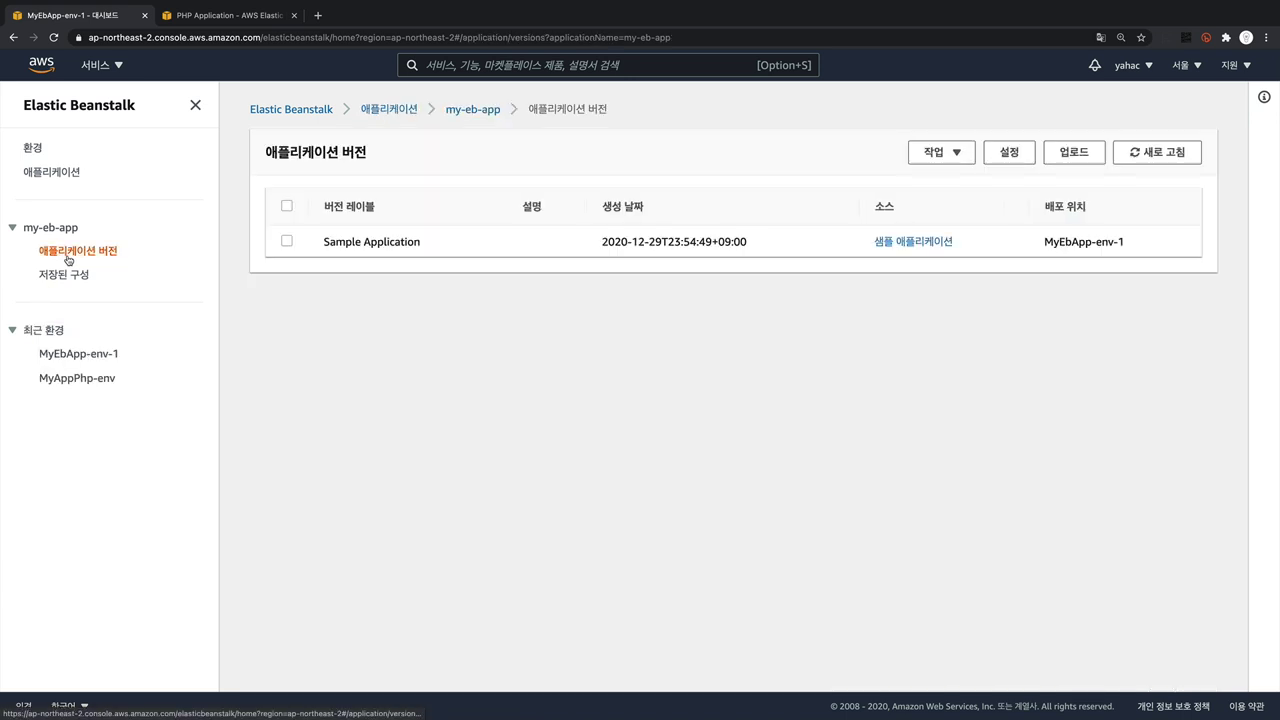
click(1073, 153)
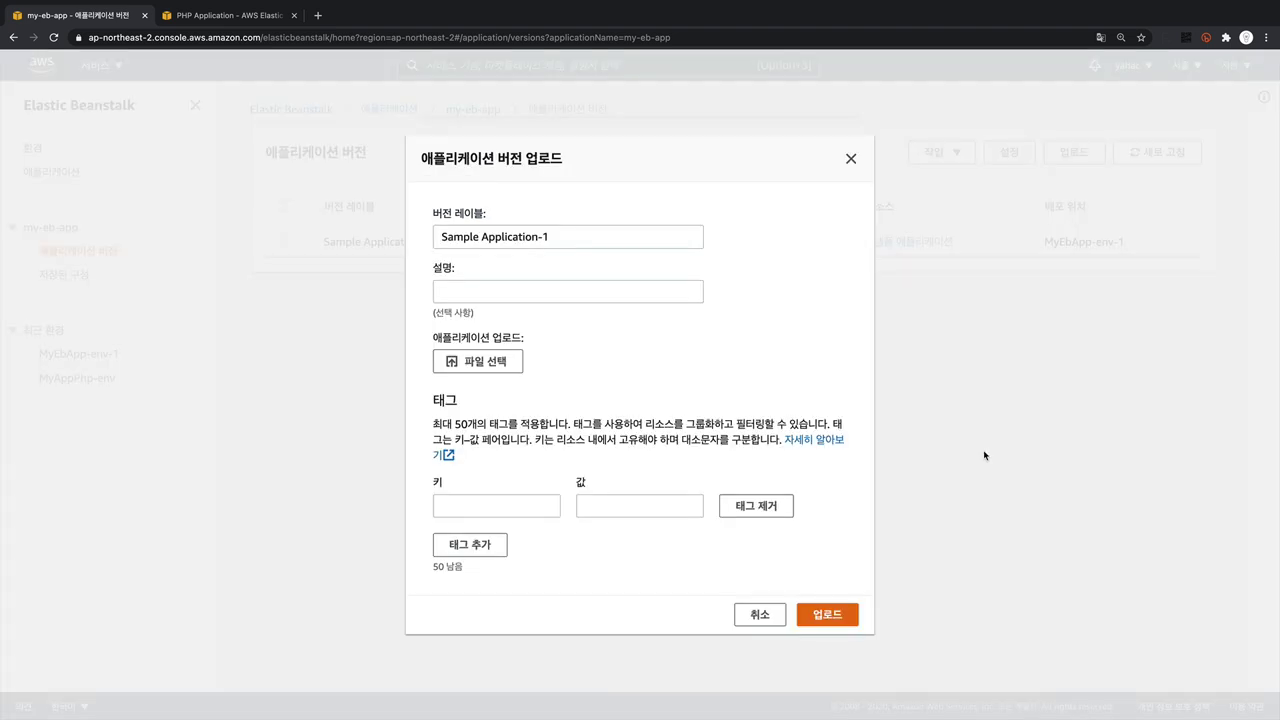
click(573, 237)
key(super+a)
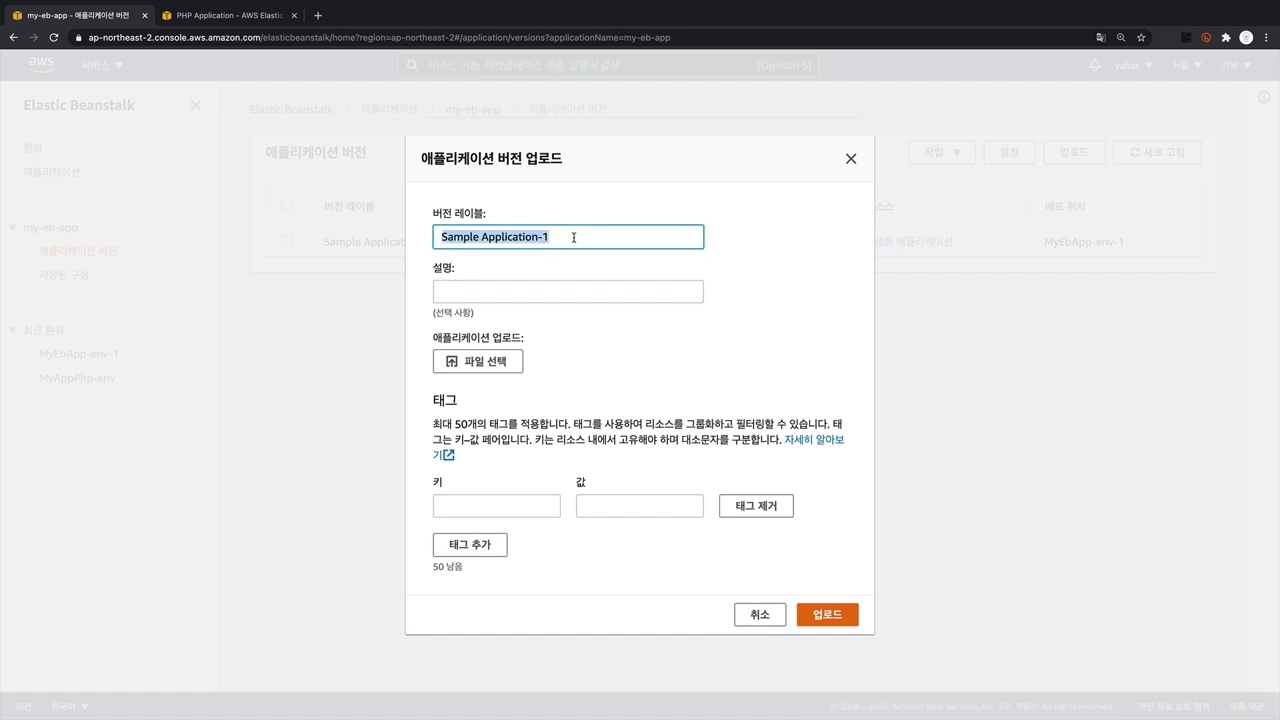
text(v1)
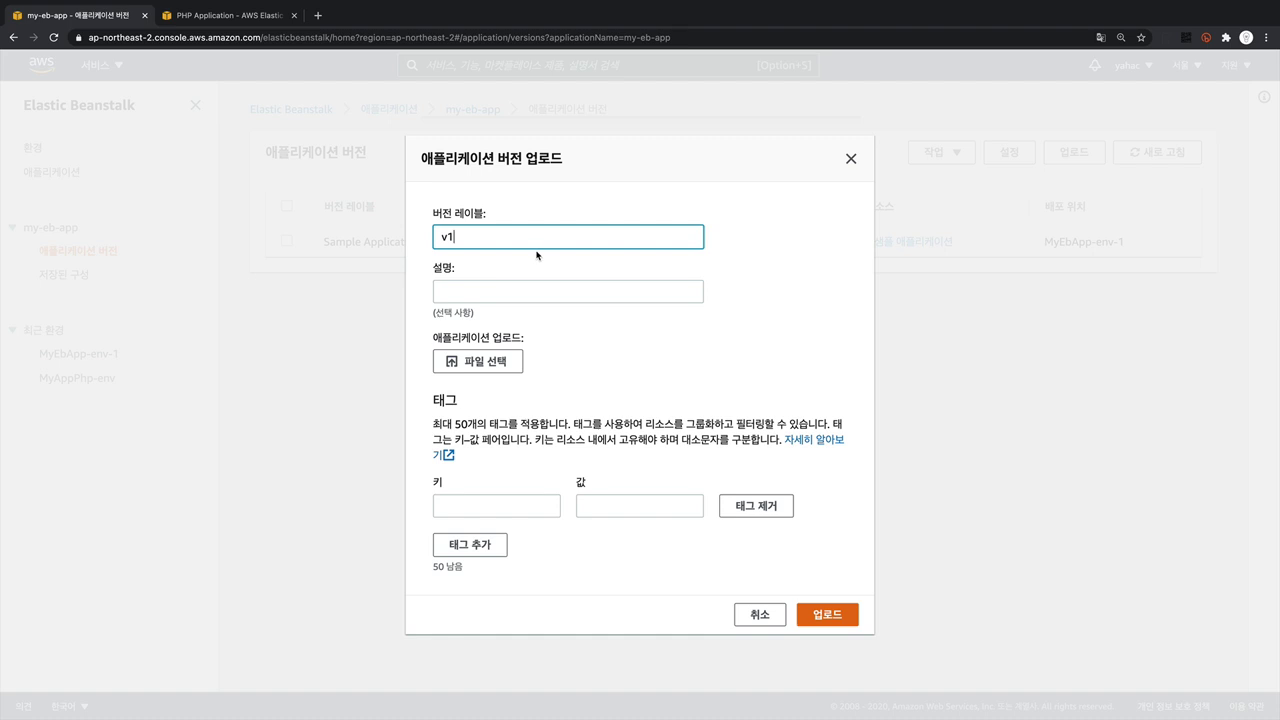
Choose app.zip from the class folder as the application source and upload the version, leaving the description empty.
click(514, 290)
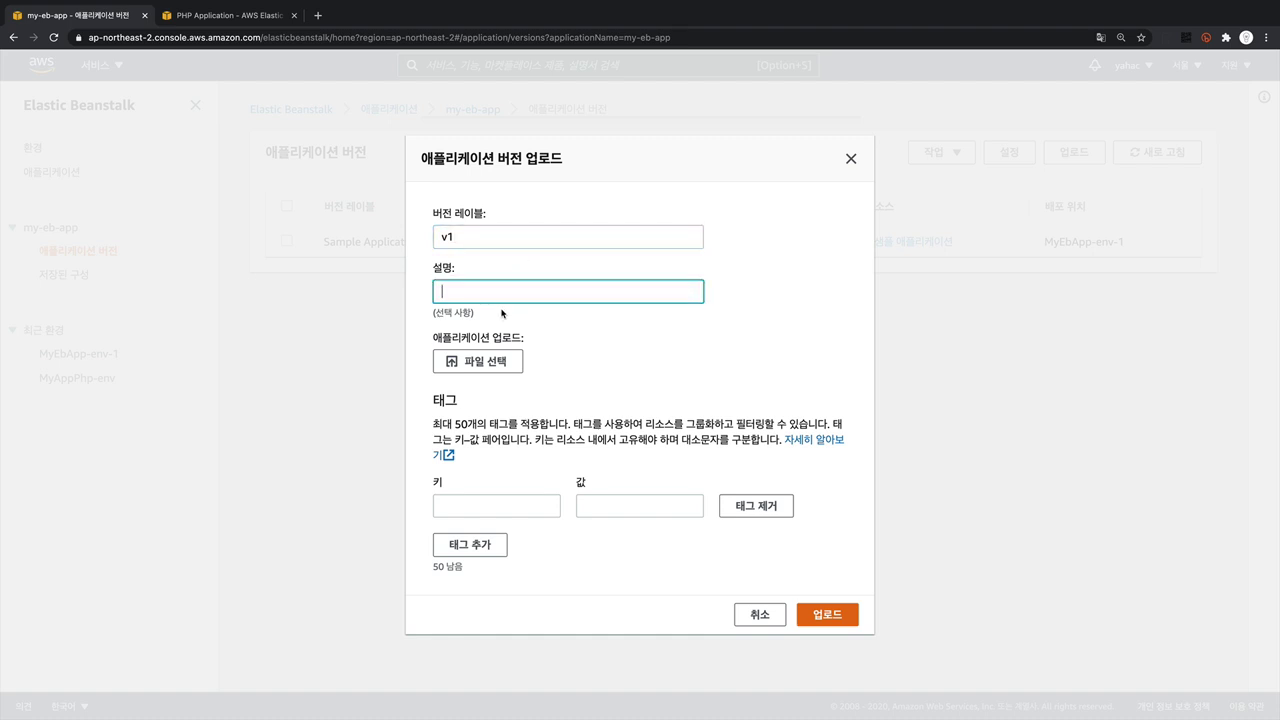
click(480, 366)
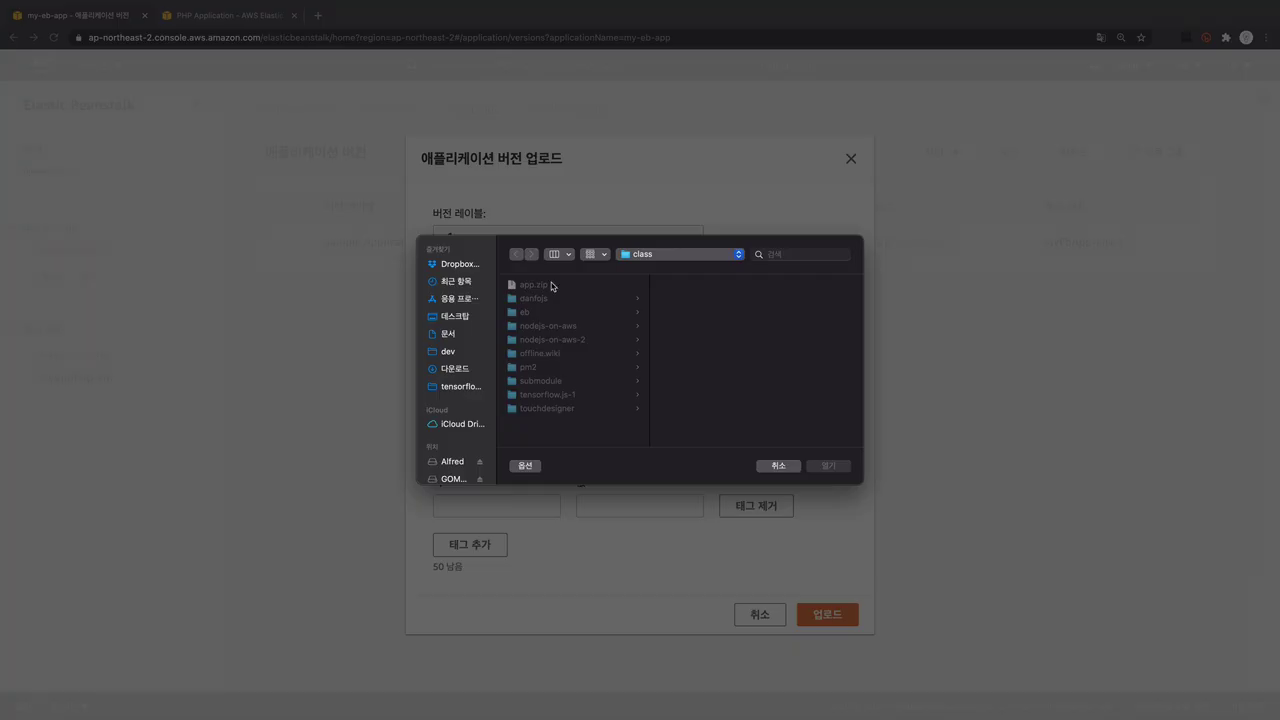
click(534, 285)
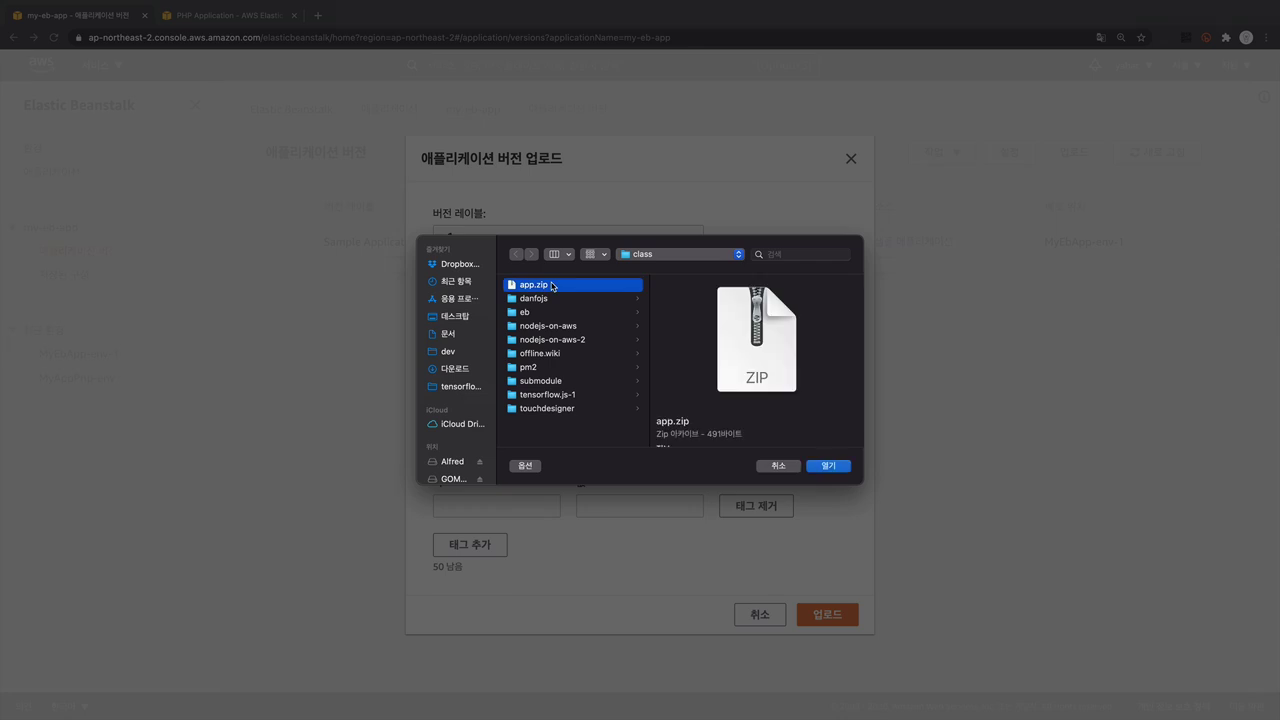
double_click(551, 286)
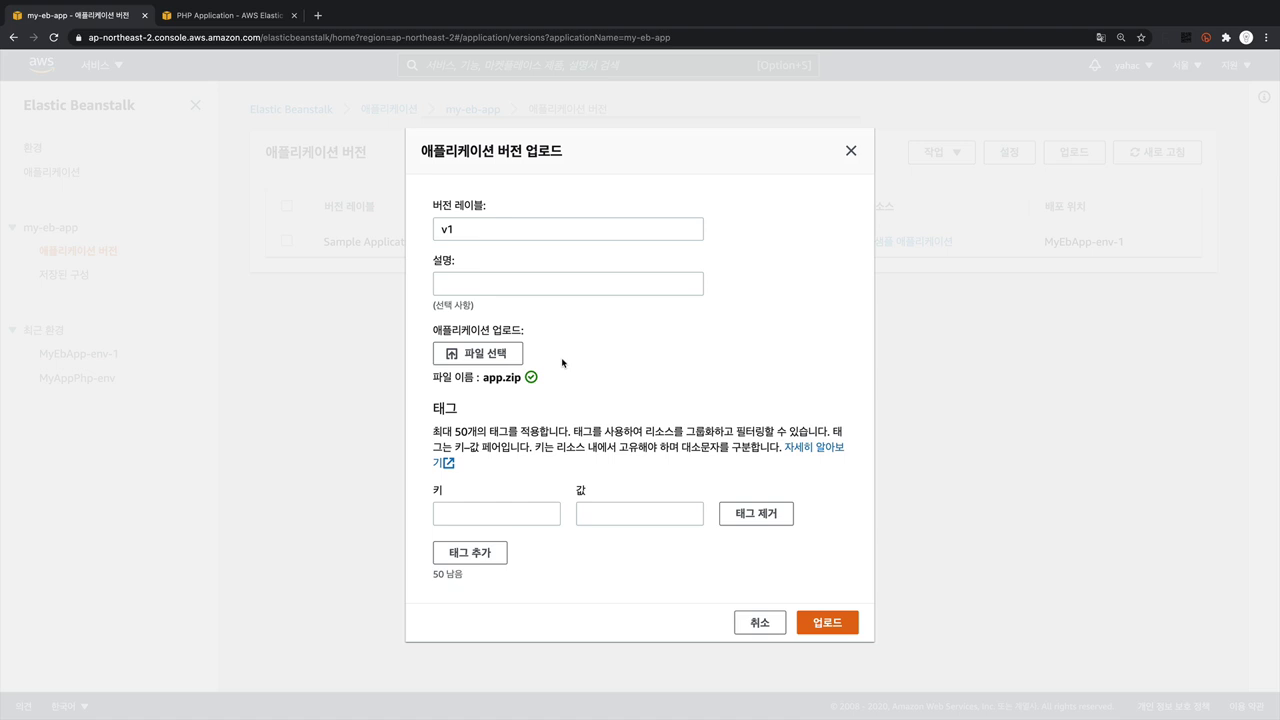
click(824, 628)
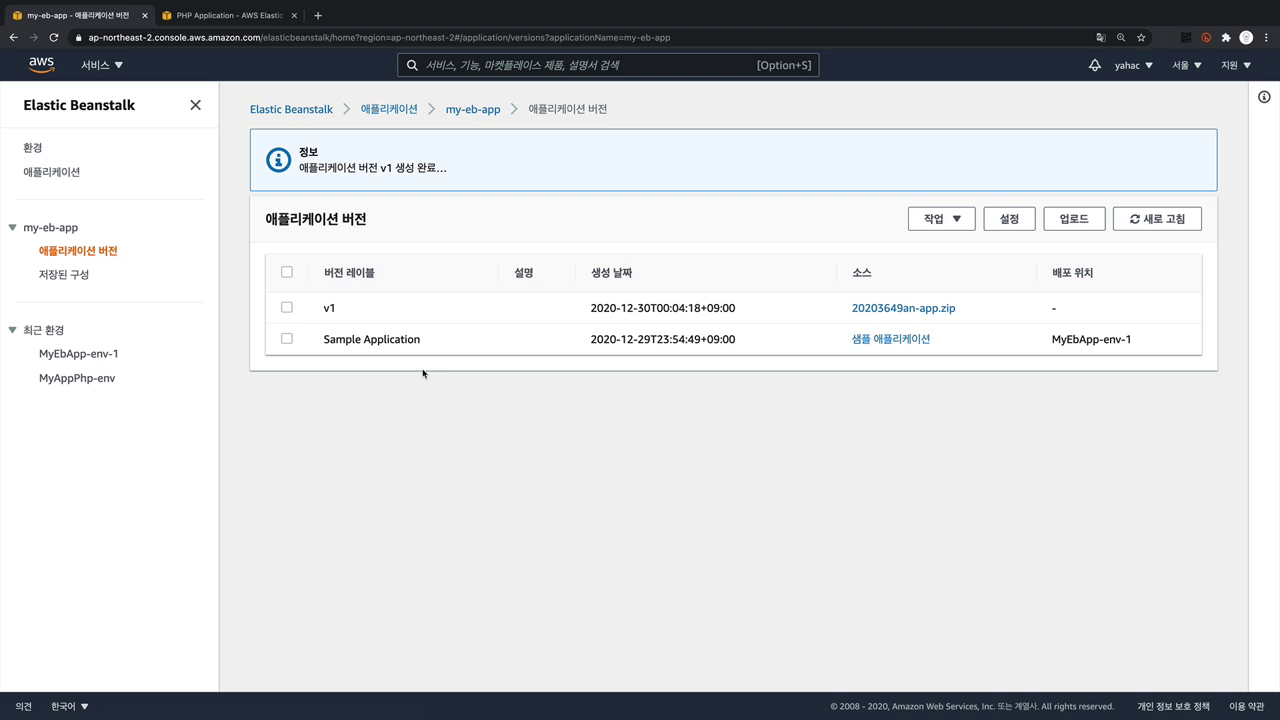
Deploy application version v1 to the environment MyEbApp-env-1.
click(287, 309)
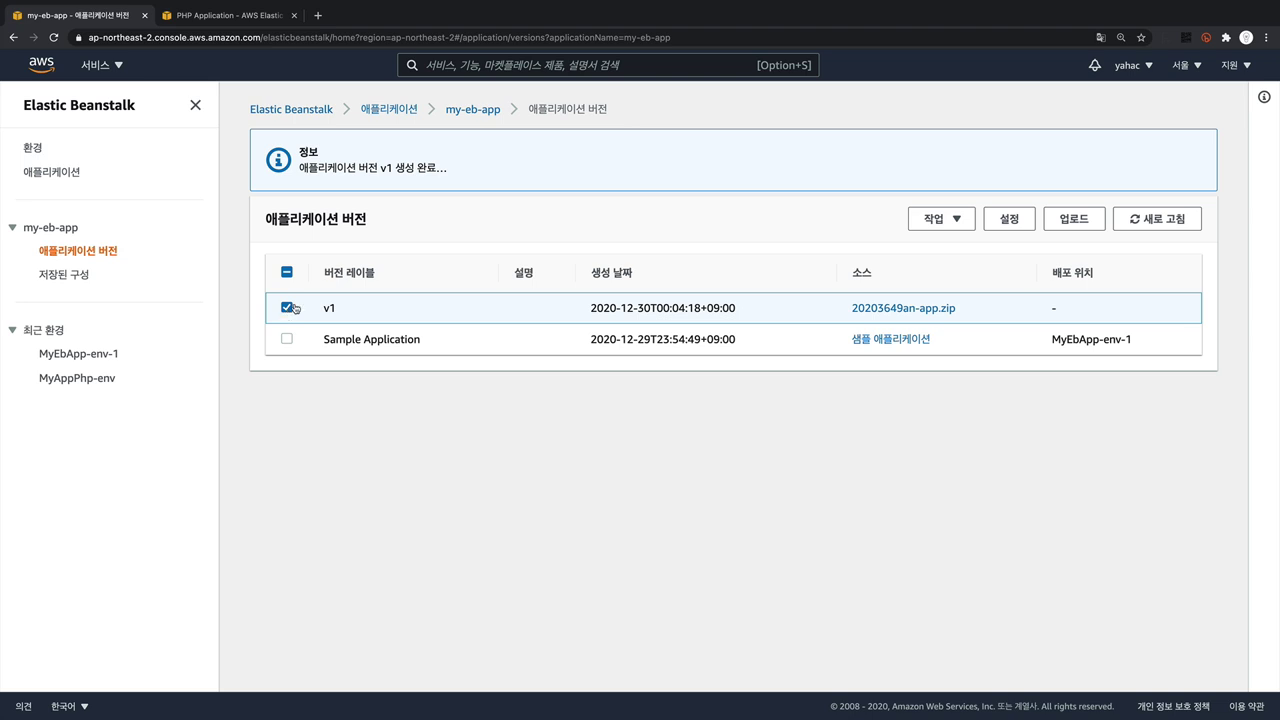
click(950, 226)
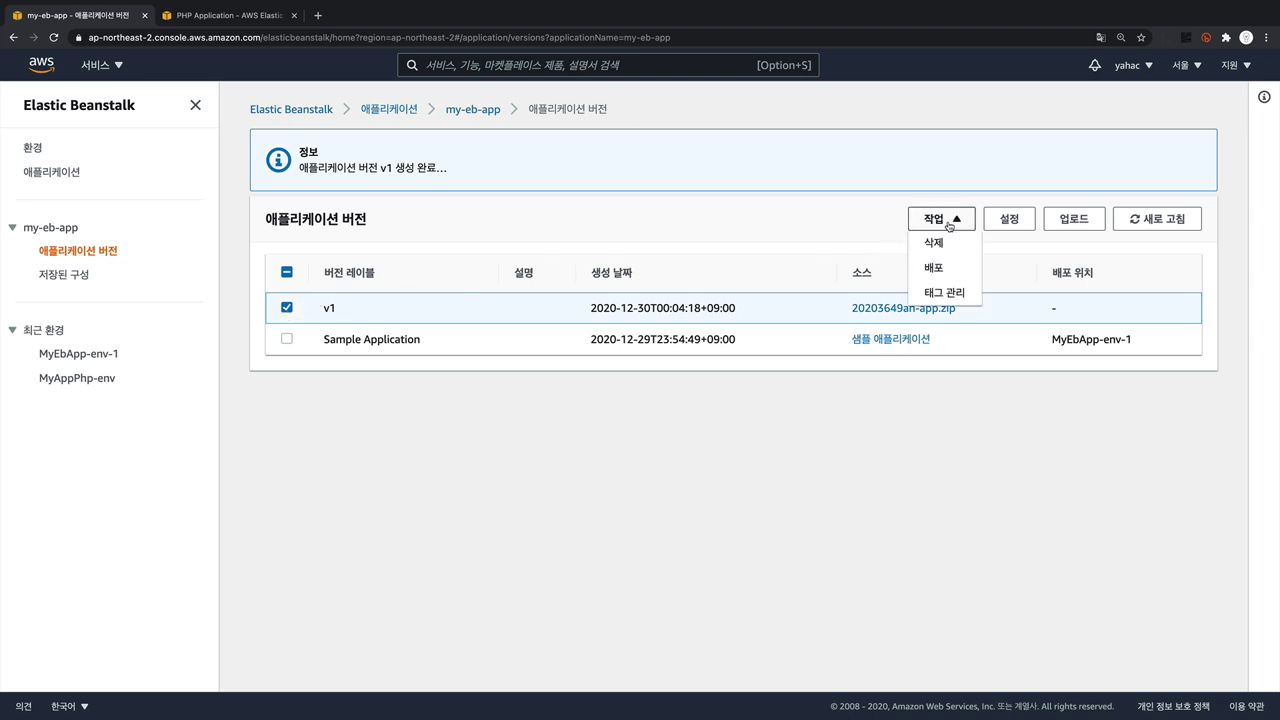
click(945, 277)
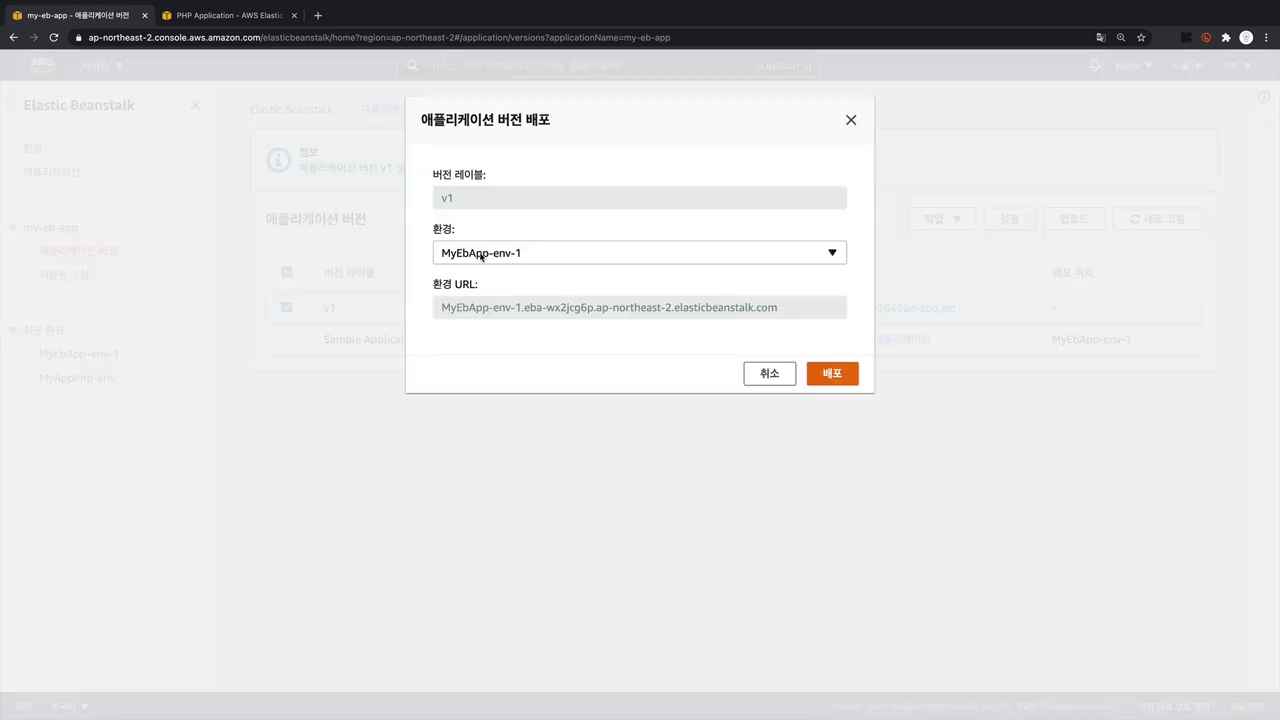
click(481, 256)
click(508, 273)
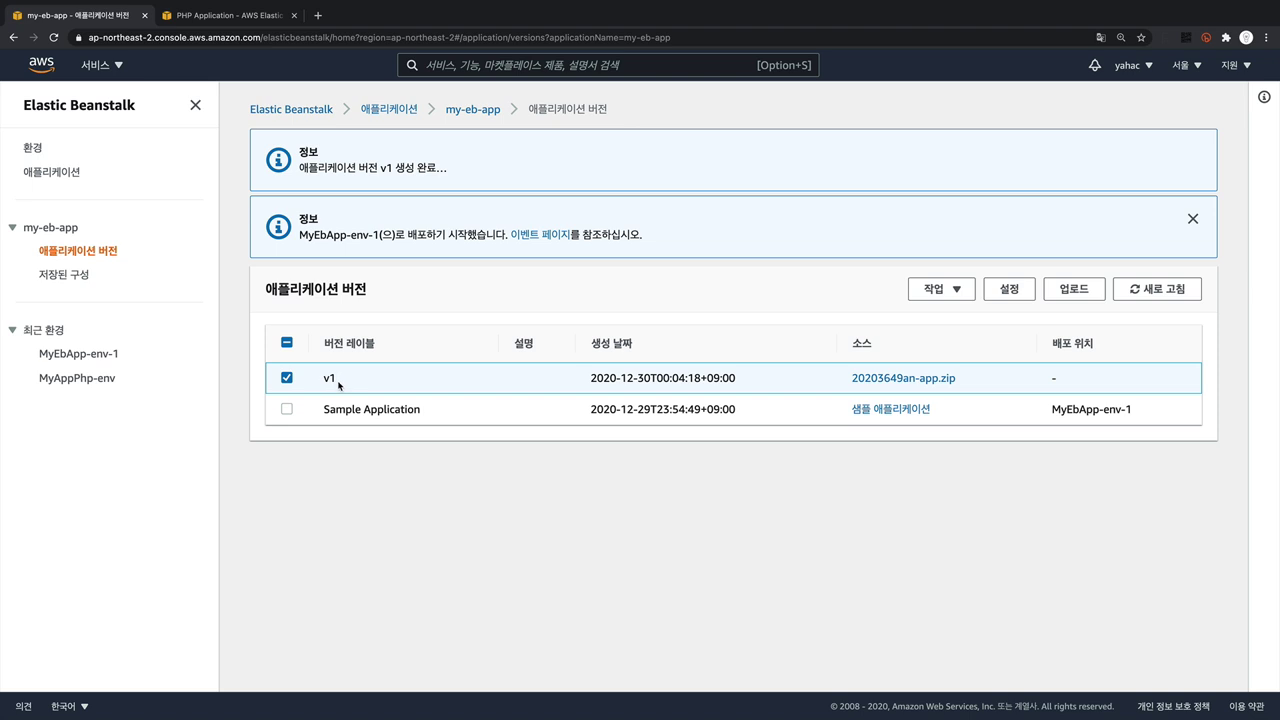
Examine the event log of MyEbApp-env-1 to follow the progress of the deployment.
click(85, 363)
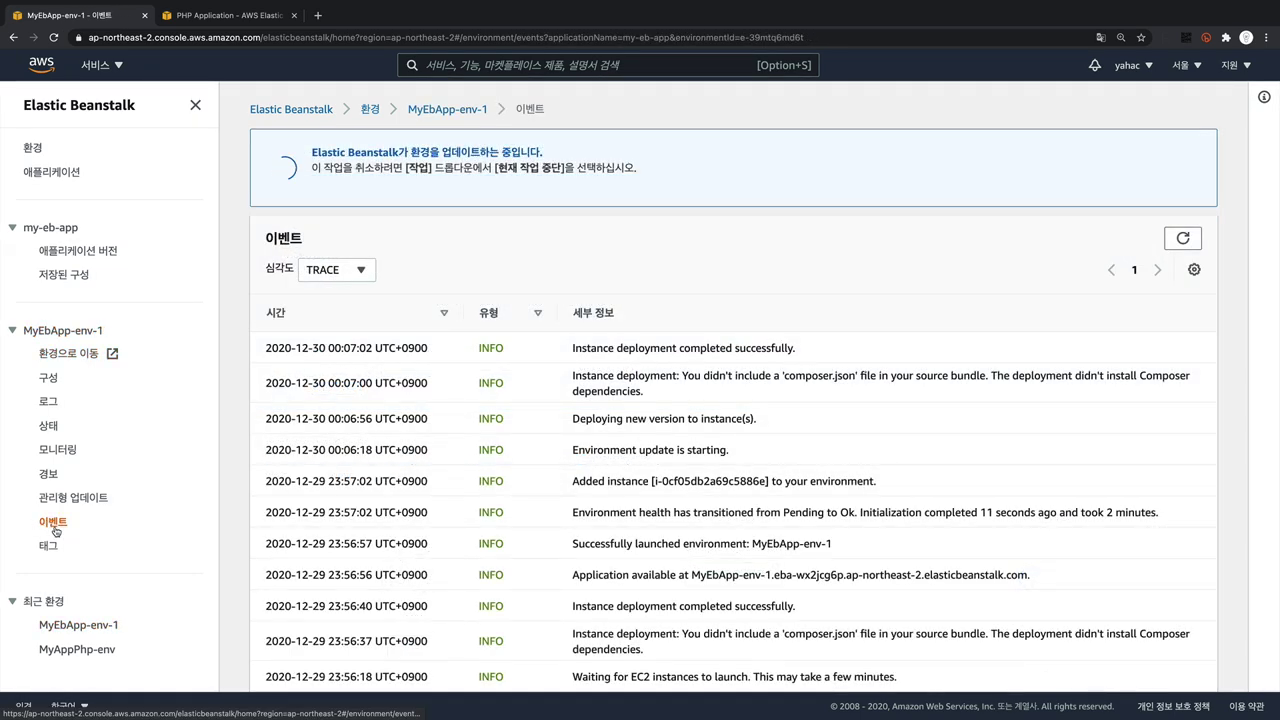
scroll(470, 480, down, 1)
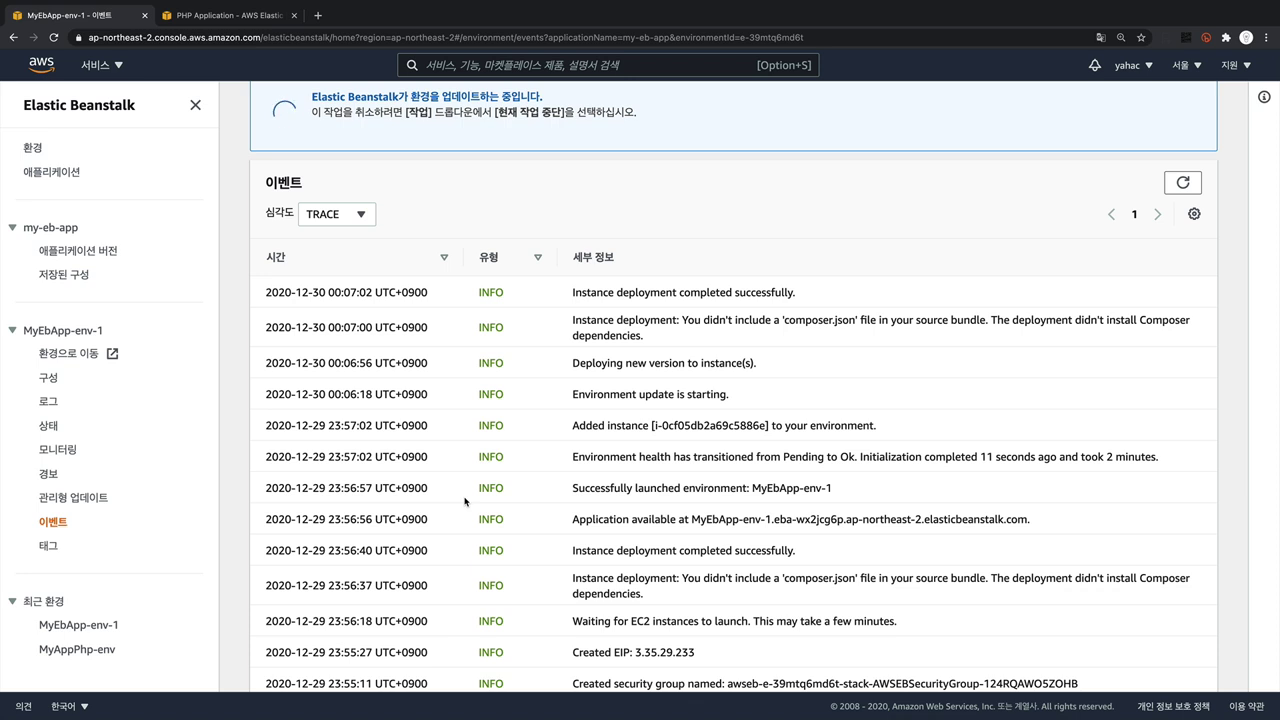
scroll(471, 485, down, 2)
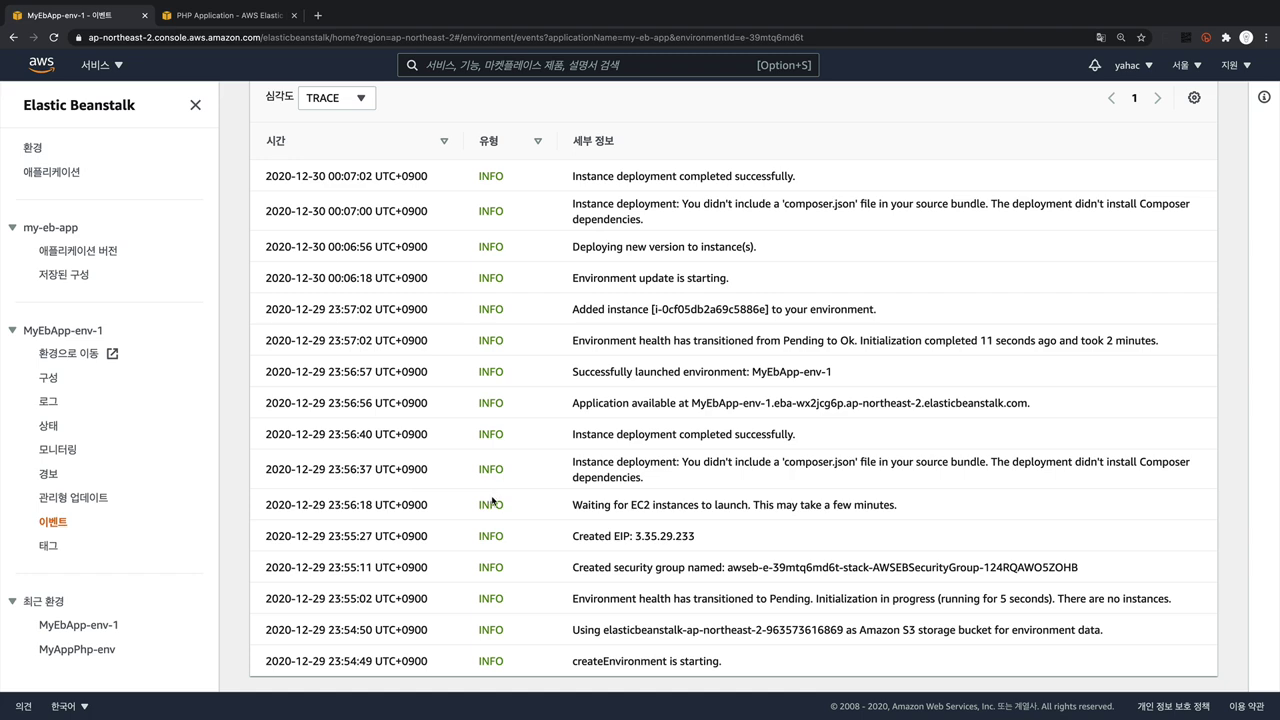
scroll(491, 502, up, 3)
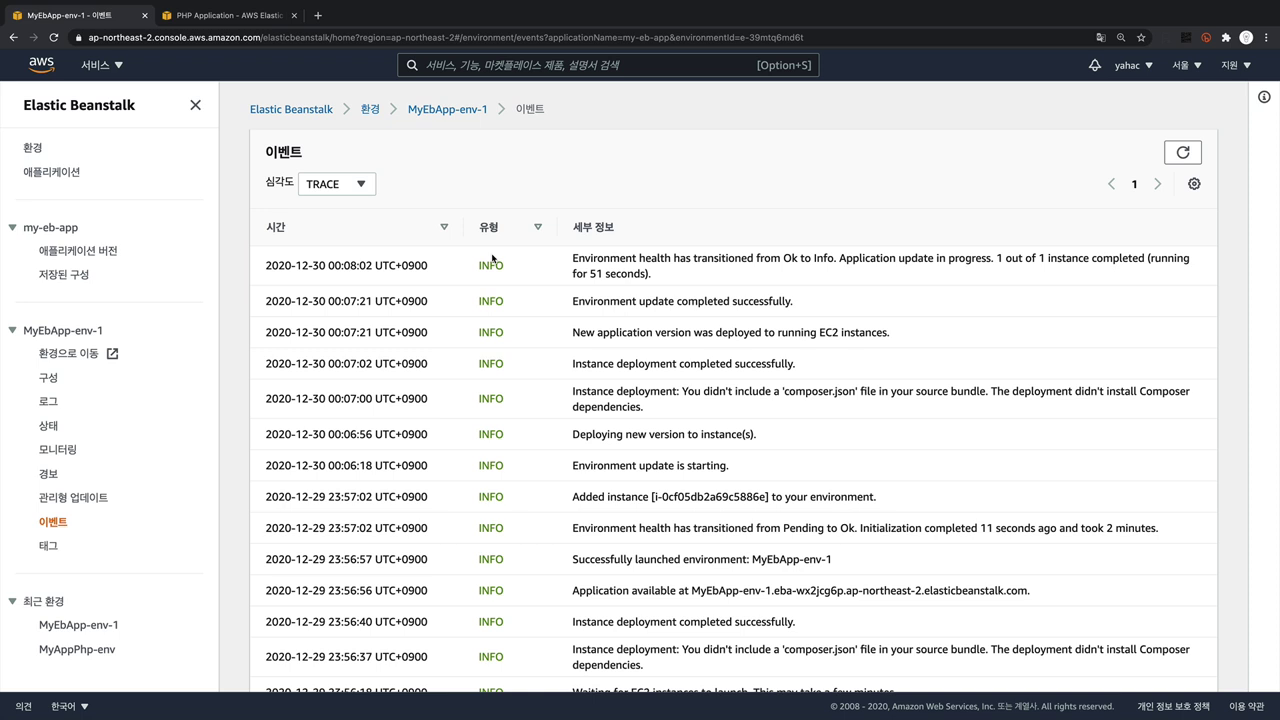
Reload the deployed site of MyEbApp-env-1 and enlarge the page to check its output.
click(237, 14)
key(super+r)
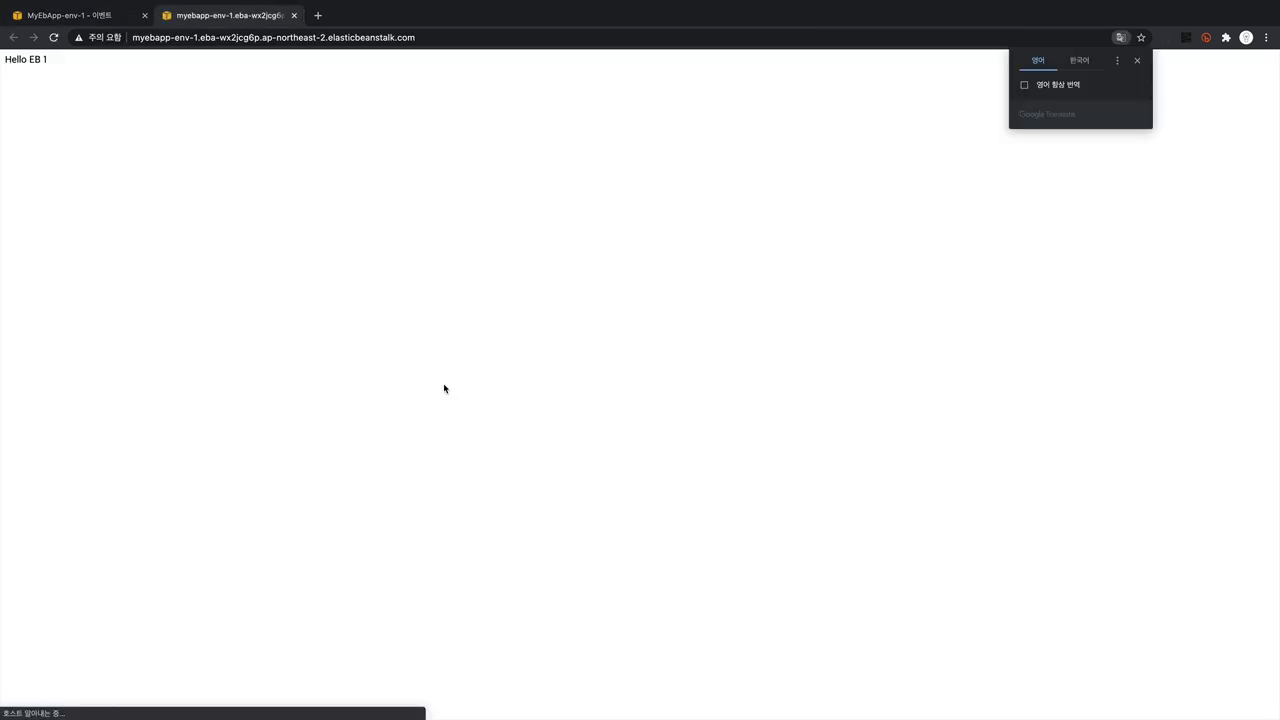
key(super+equal)
key(super+equal)
key(super+equal)
key(super+equal)
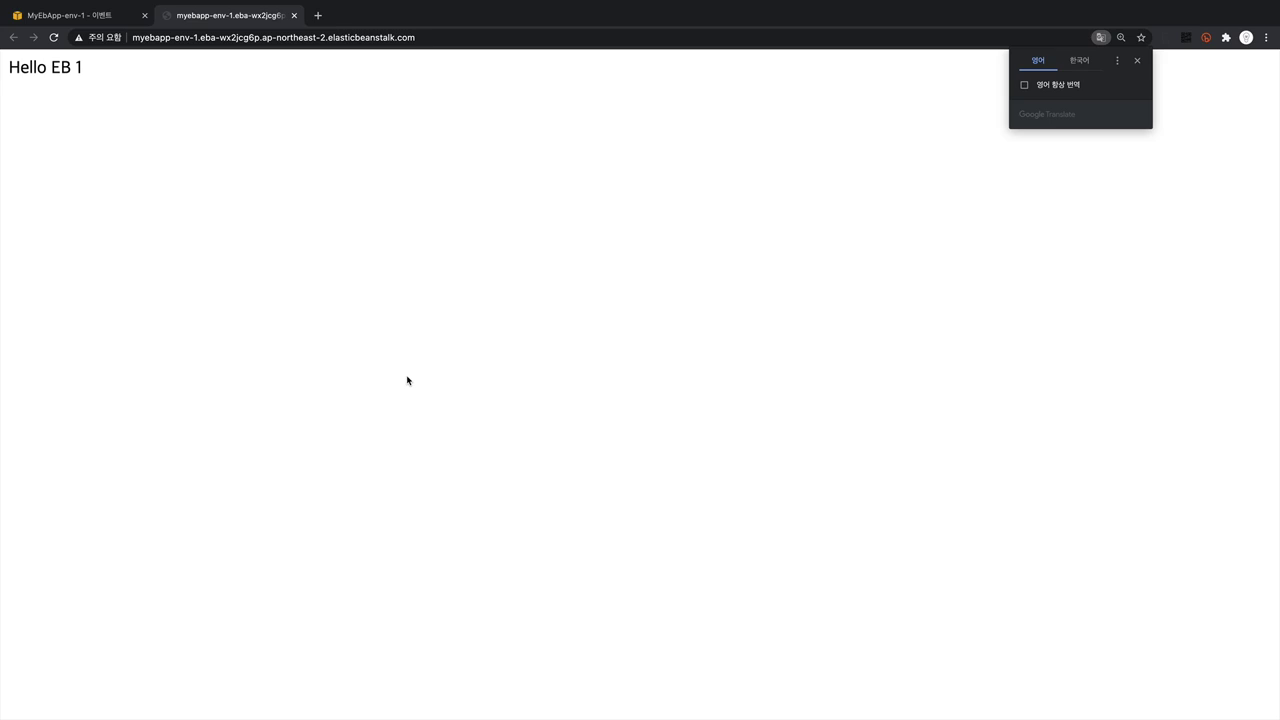
click(407, 380)
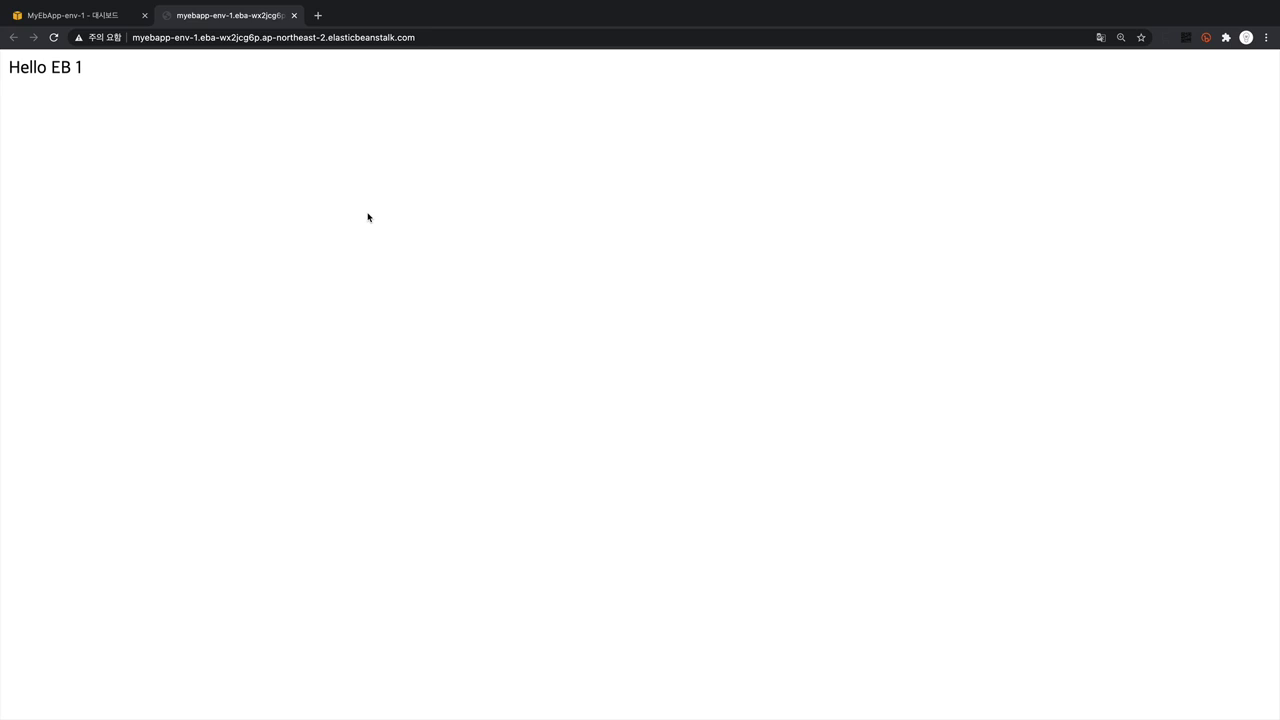
Deploy the Sample Application version of my-eb-app to the environment MyEbApp-env-1.
click(70, 17)
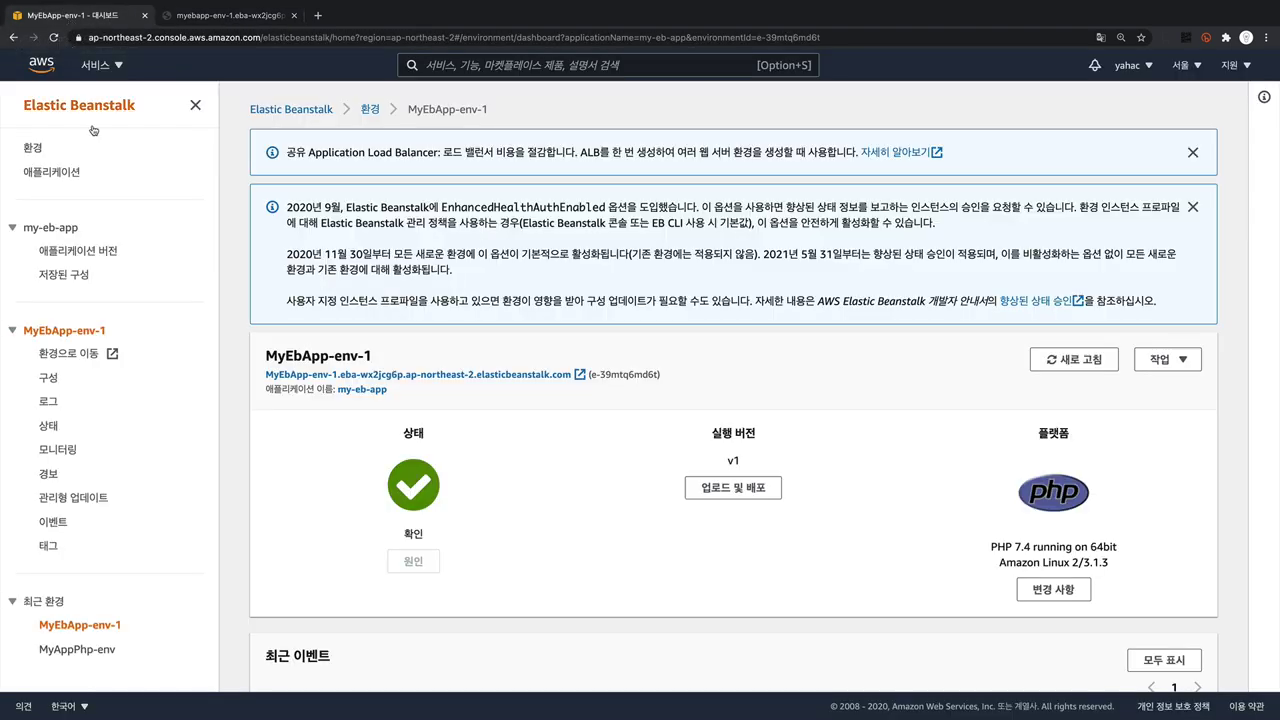
click(89, 252)
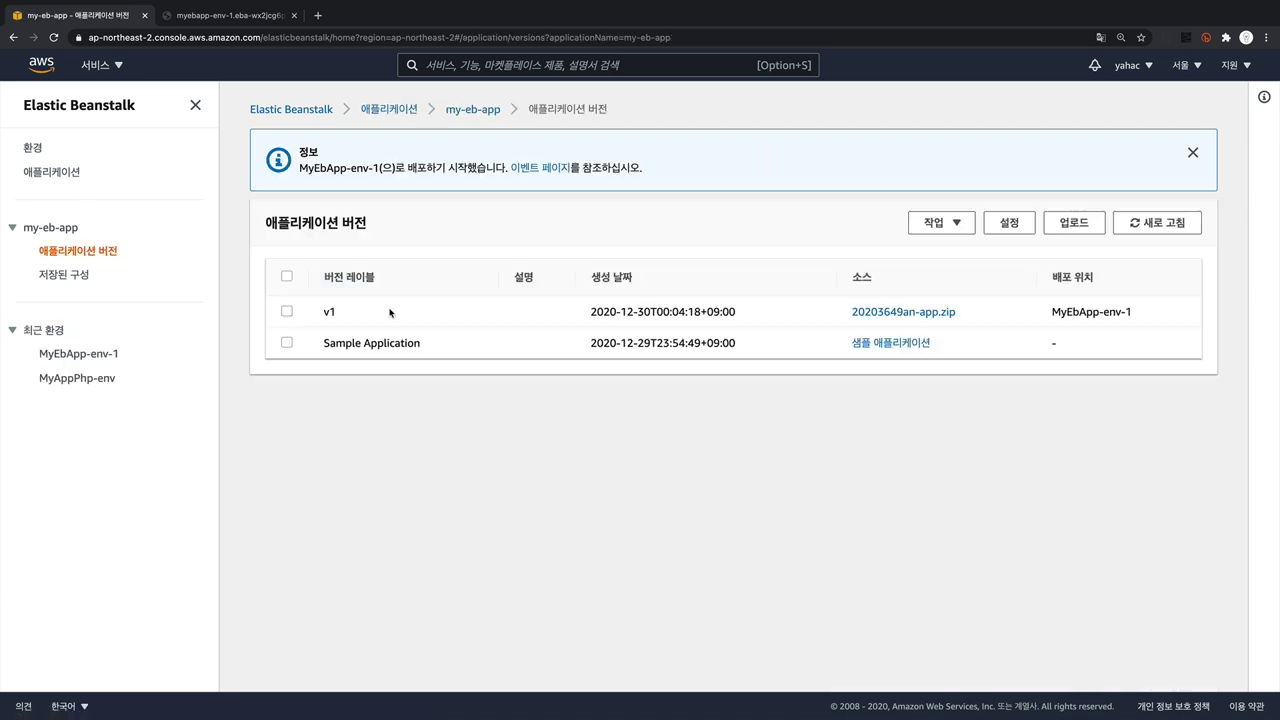
click(286, 312)
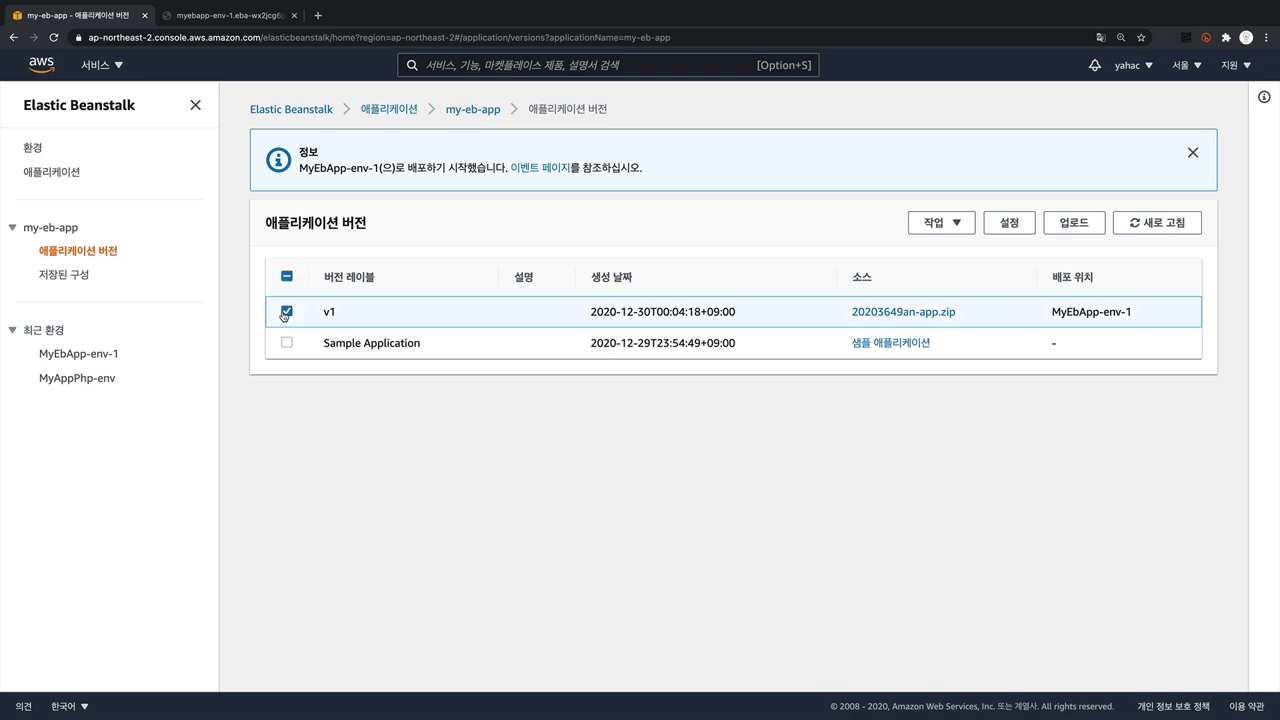
click(286, 343)
click(287, 312)
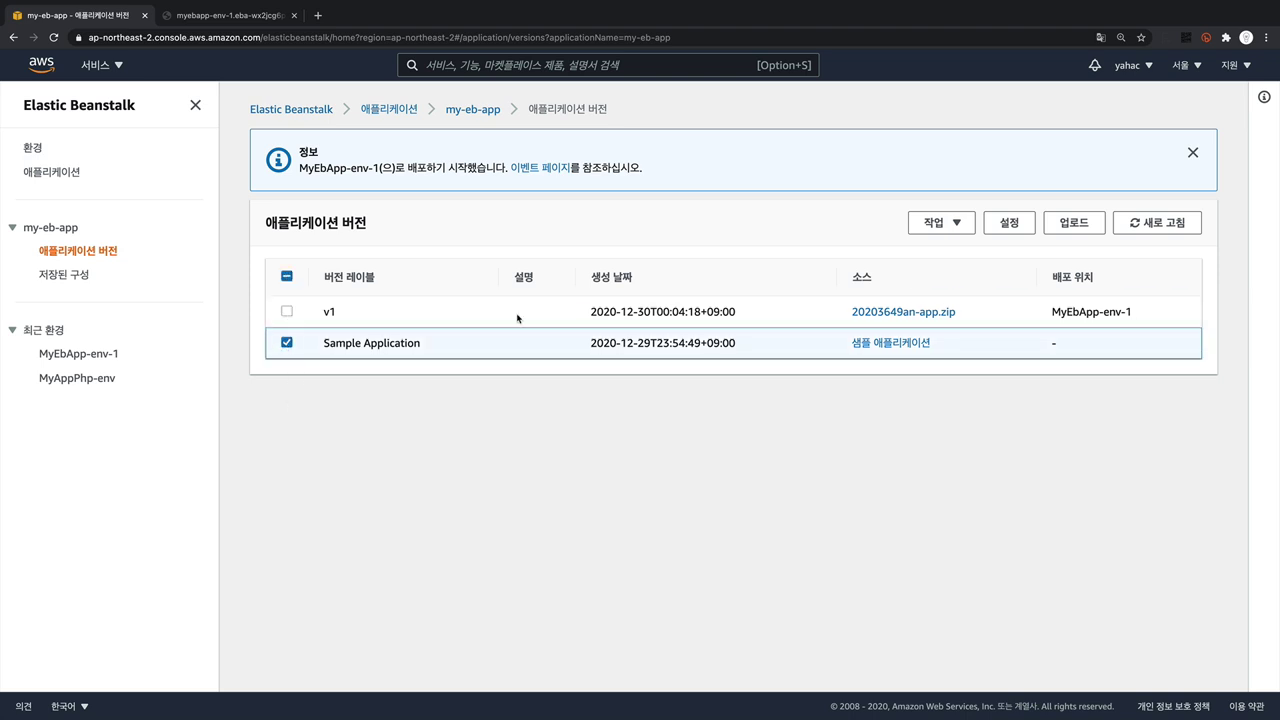
click(945, 223)
click(944, 272)
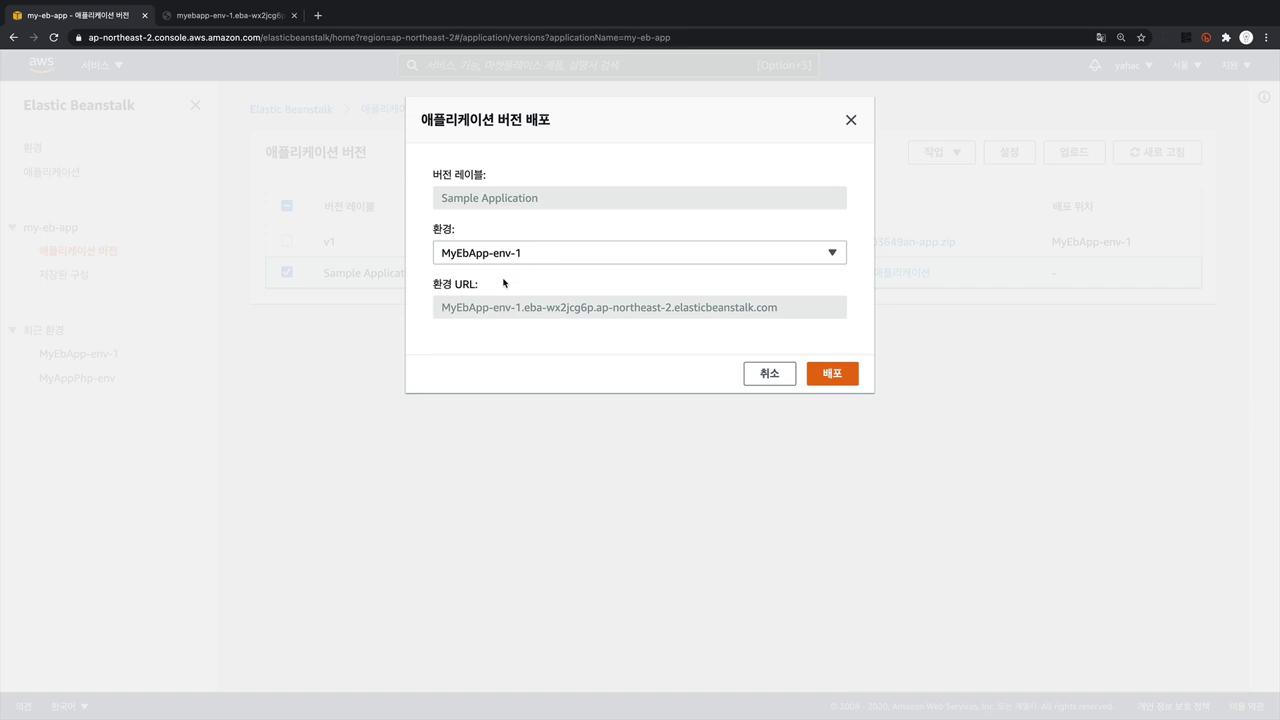
click(832, 385)
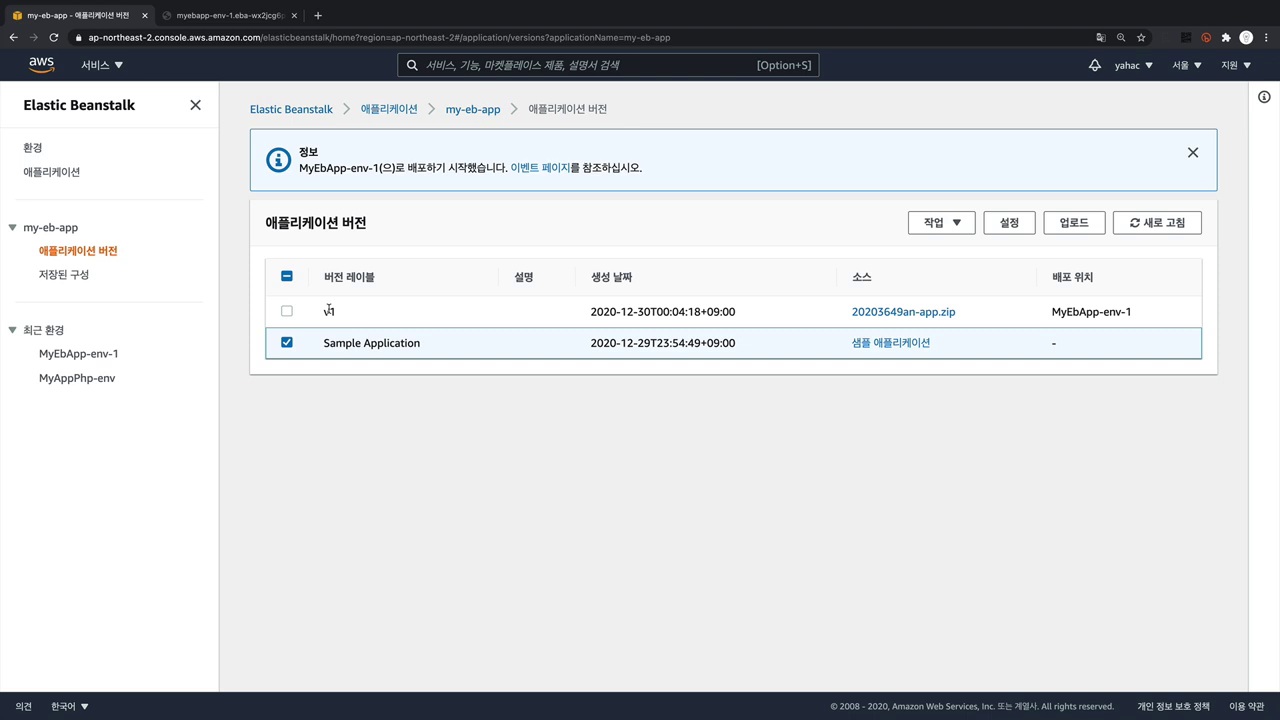
Check the event log of MyEbApp-env-1 for the redeployment and reload the deployed site.
click(83, 359)
click(53, 521)
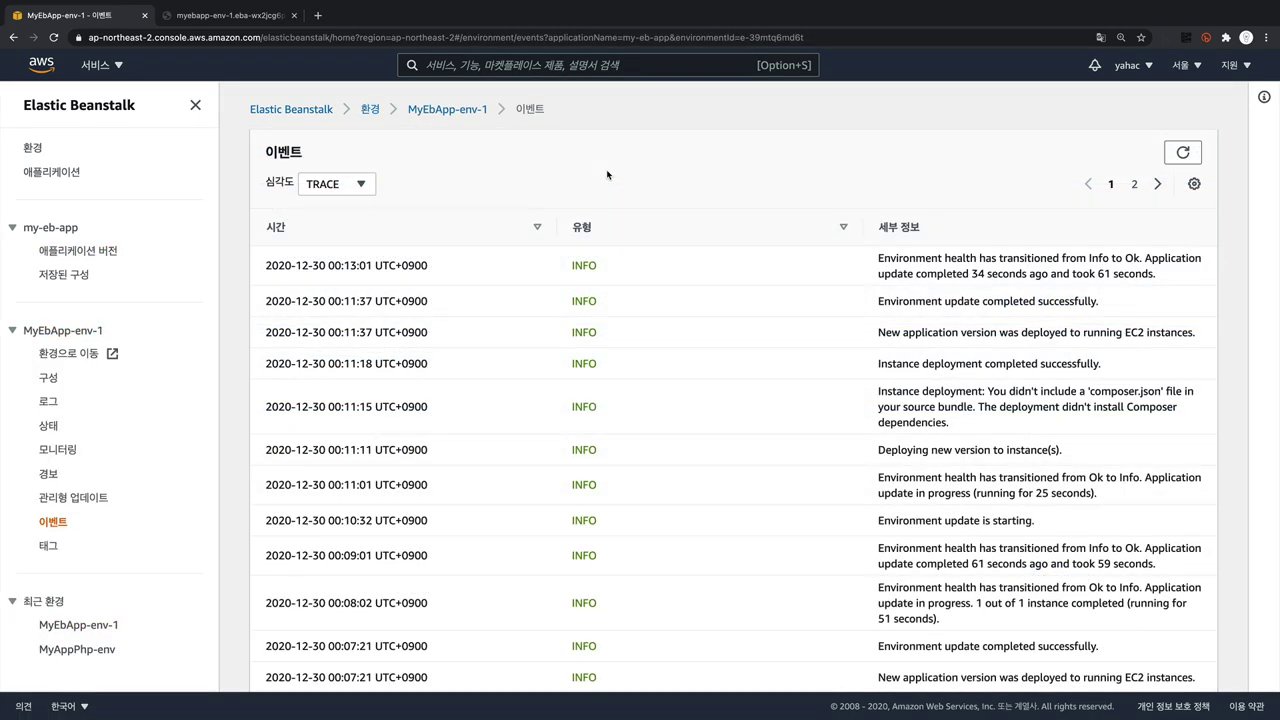
key(ctrl+Tab)
key(super+r)
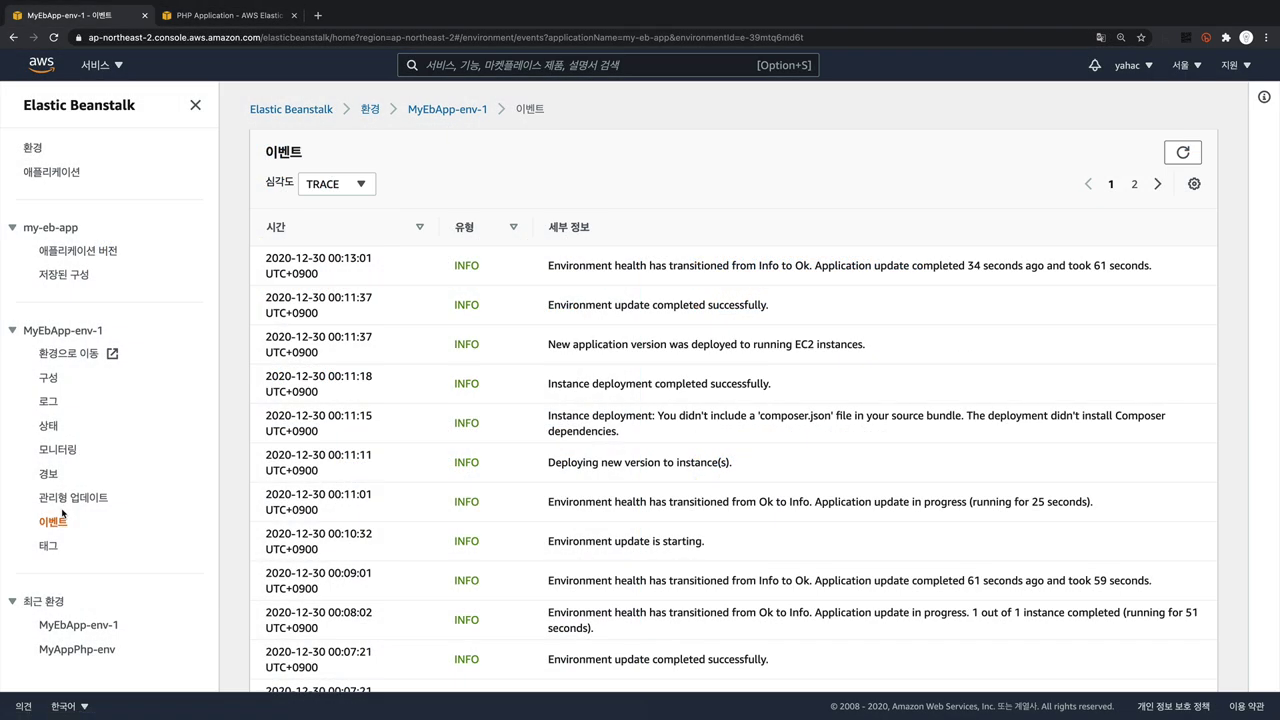
Review the configuration categories of MyEbApp-env-1, from software and instances to monitoring and managed updates.
click(48, 383)
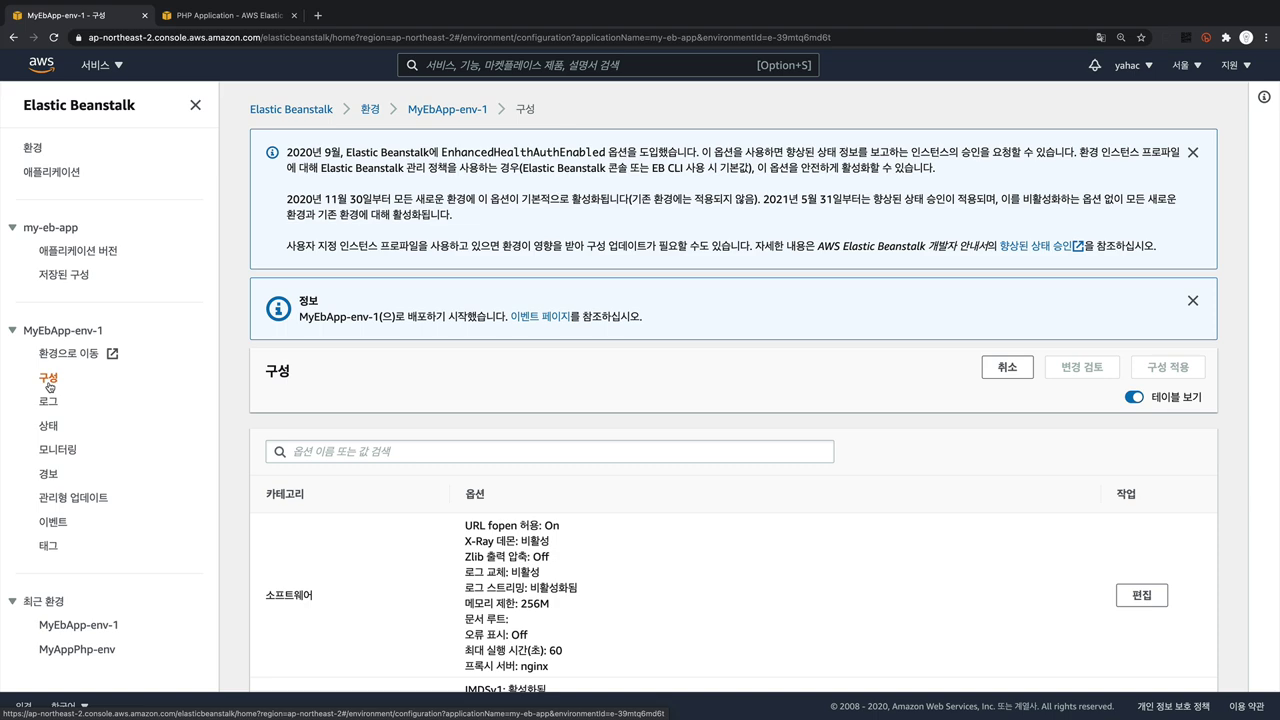
scroll(740, 382, down, 5)
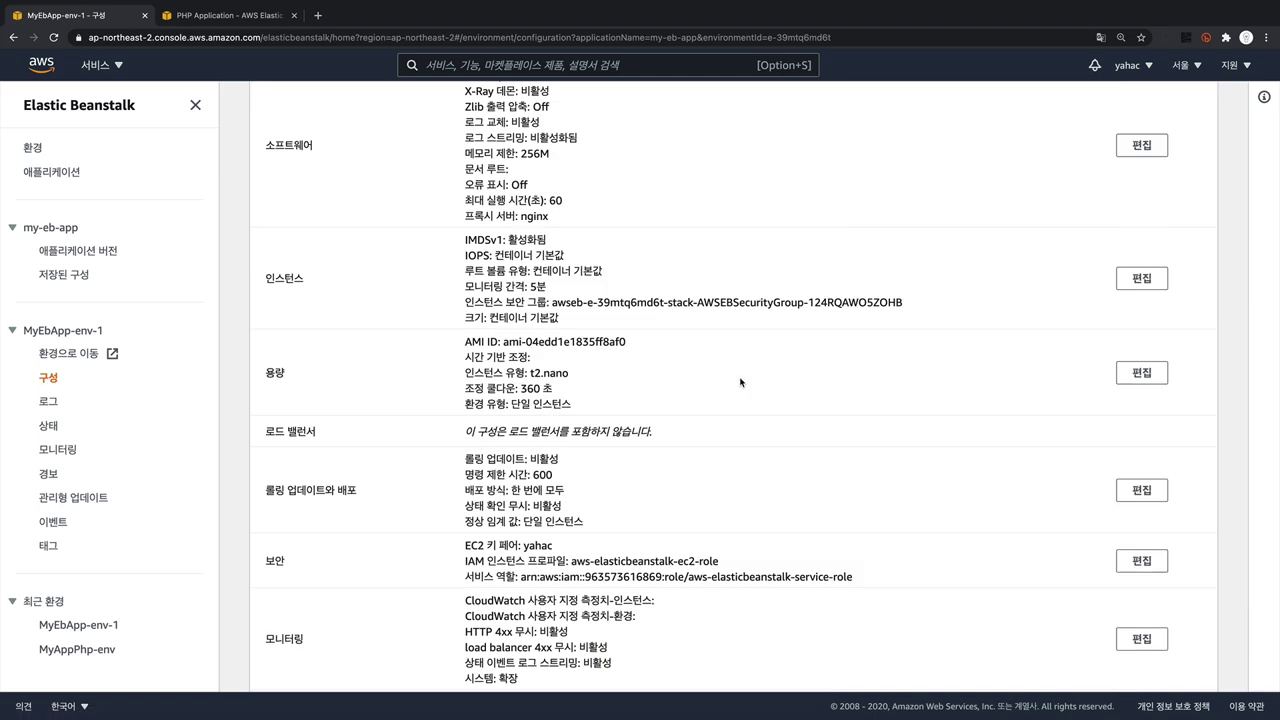
scroll(740, 384, down, 2)
scroll(213, 447, up, 5)
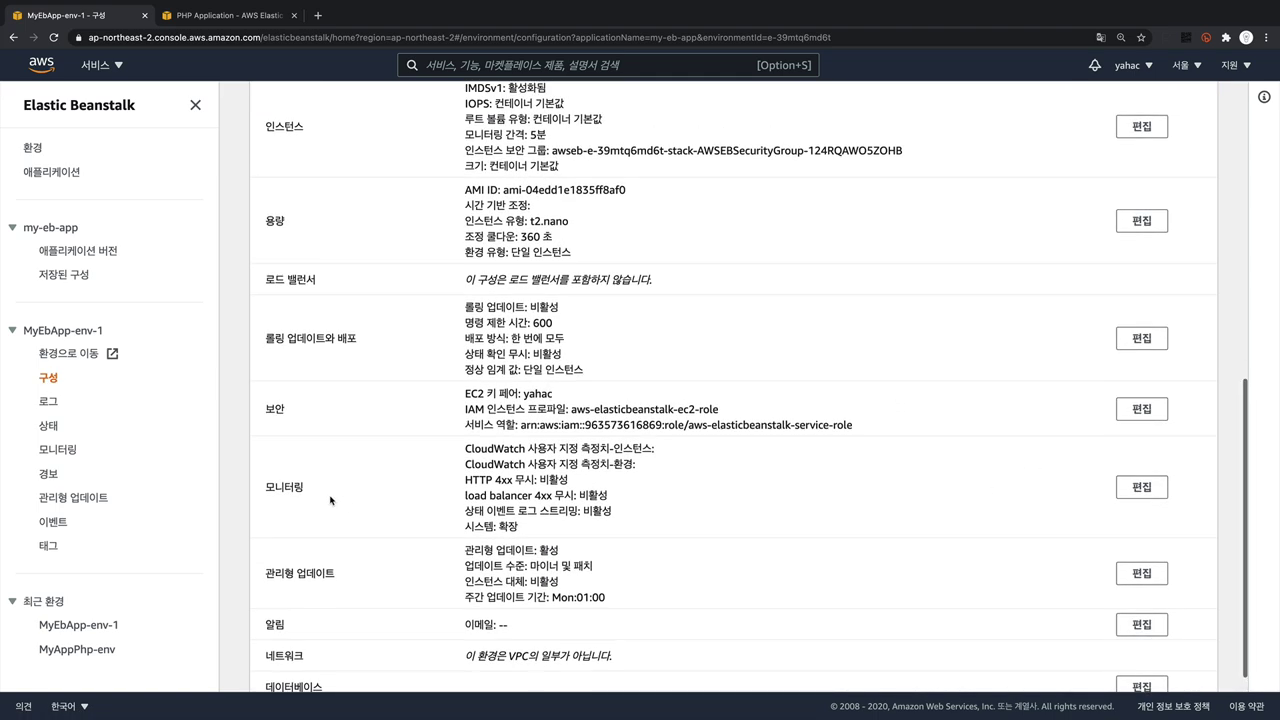
Request the last 100 lines of the logs for MyEbApp-env-1.
click(48, 402)
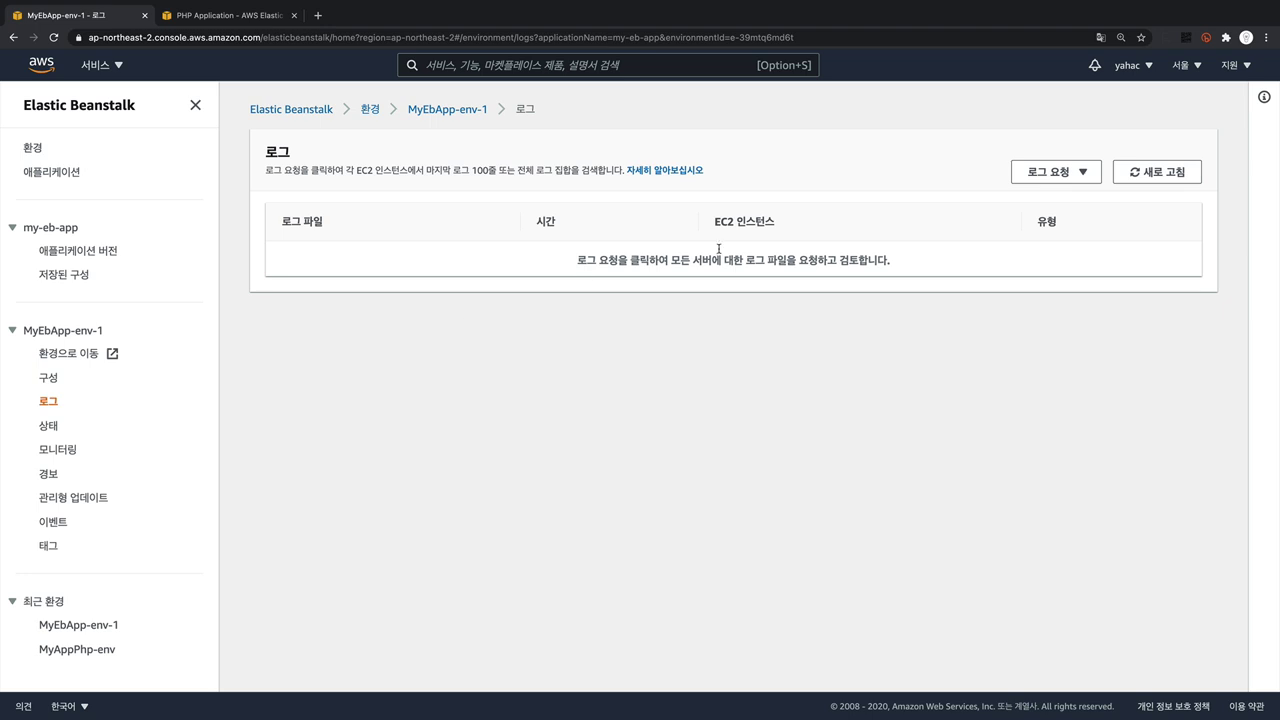
click(1058, 174)
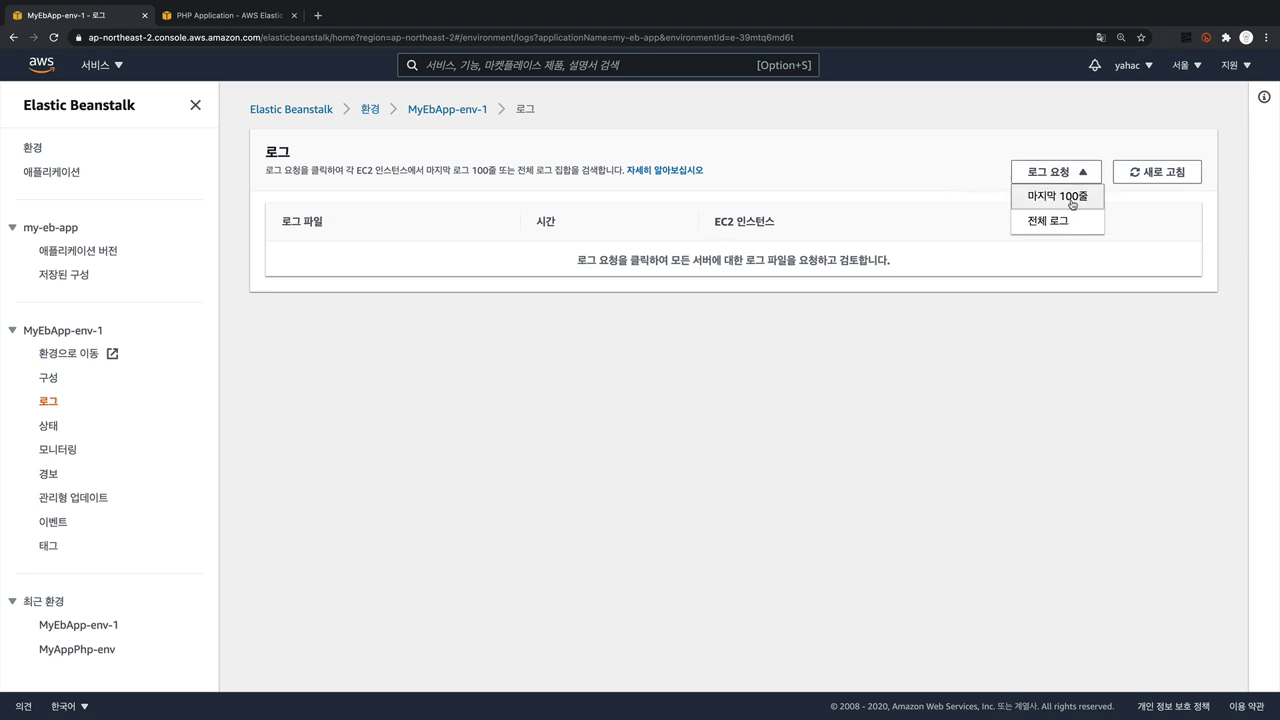
click(1072, 204)
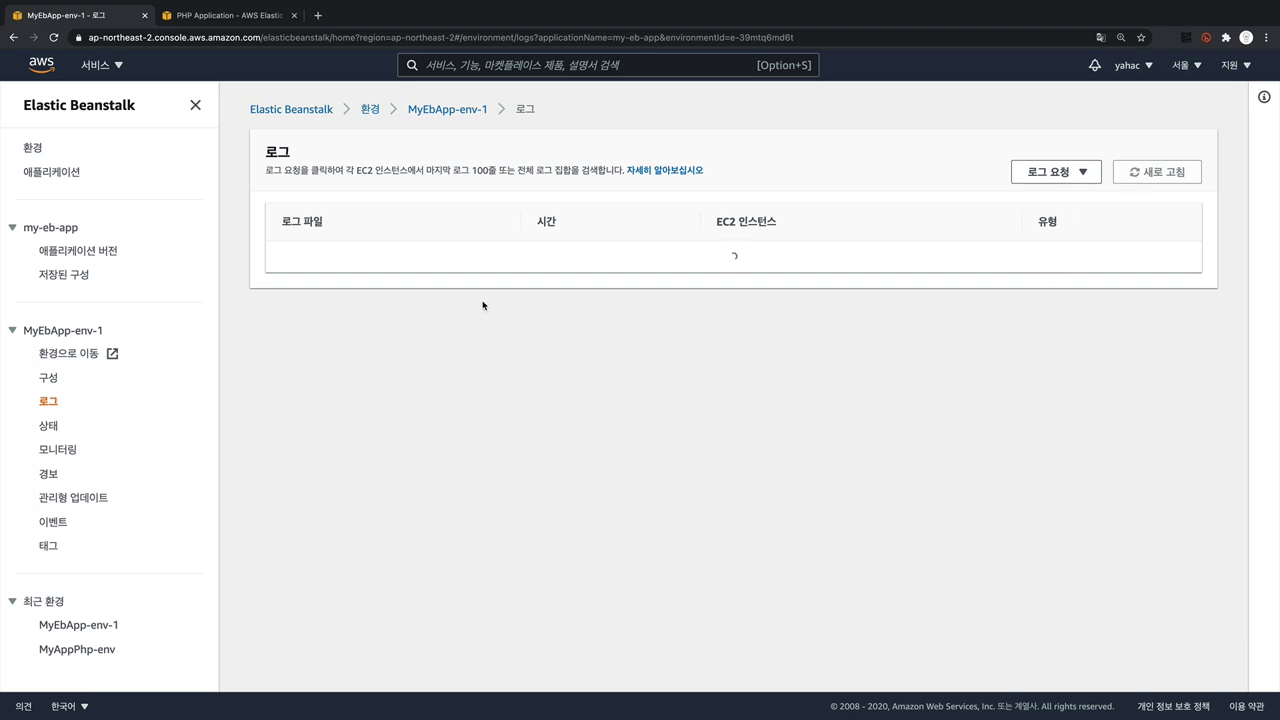
Open the retrieved log file, read through its engine, access and error sections, and return to the environment's logs page.
click(287, 258)
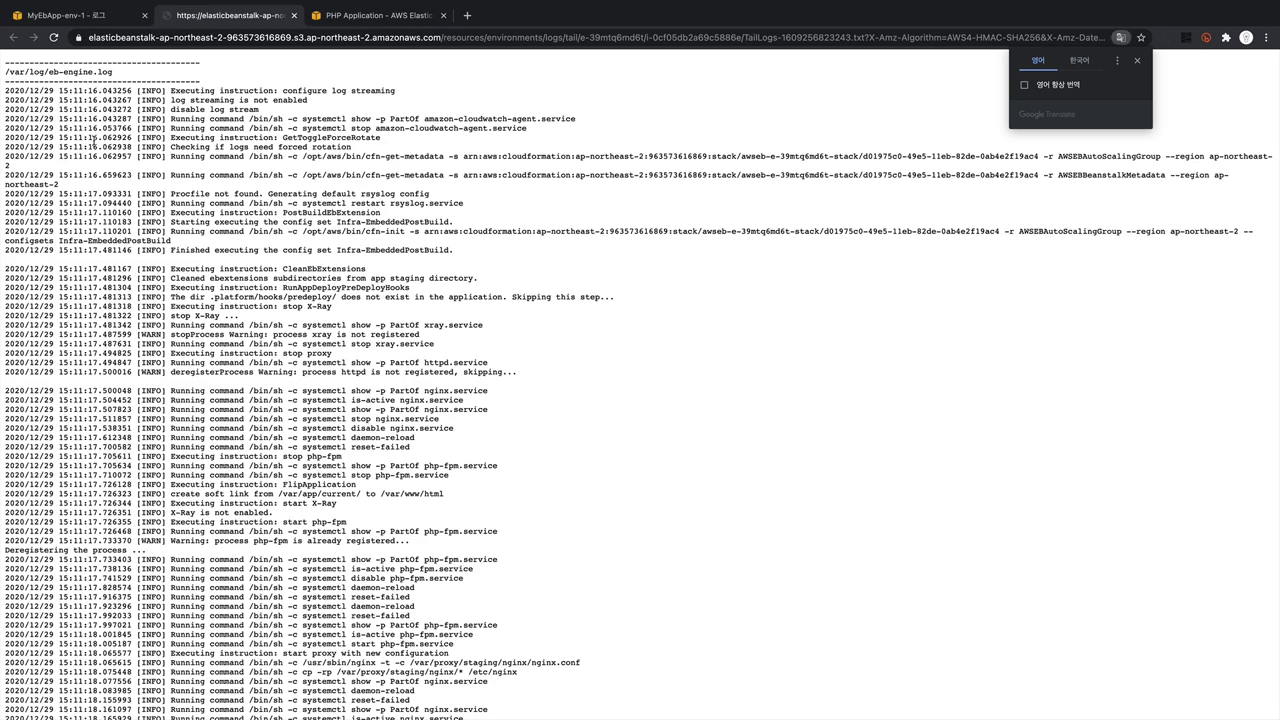
scroll(398, 206, down, 1)
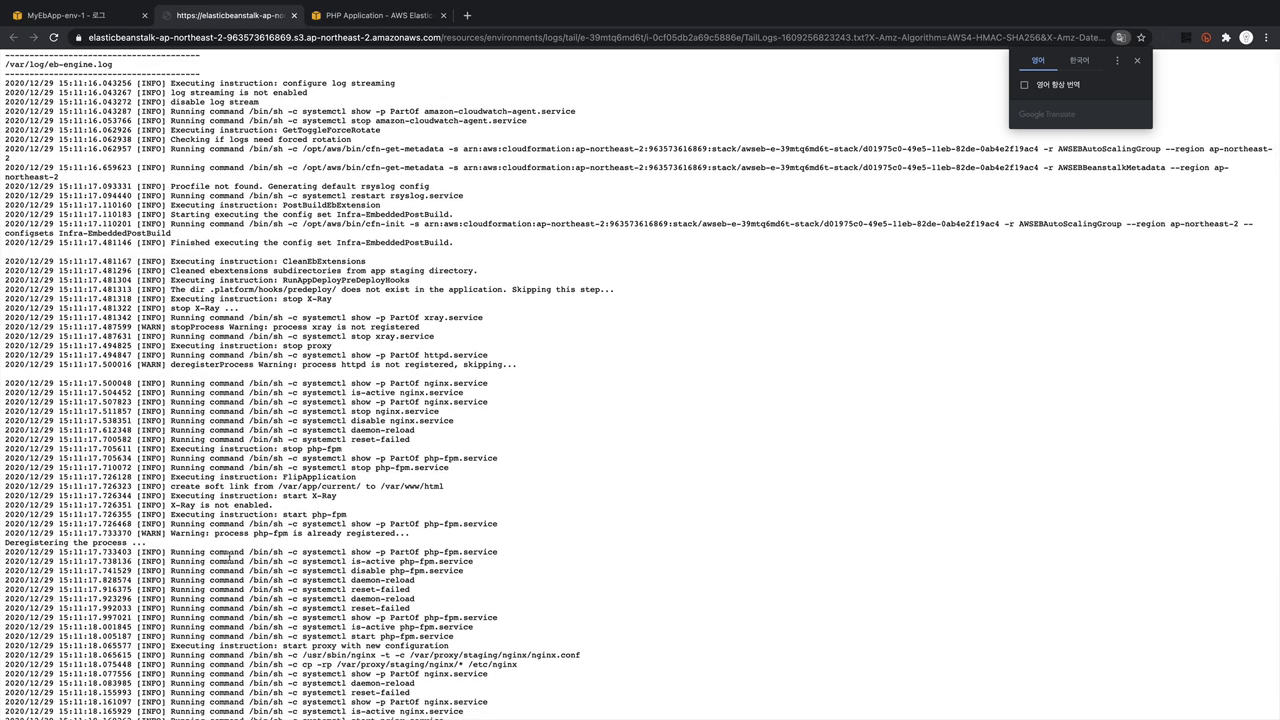
scroll(228, 266, down, 10)
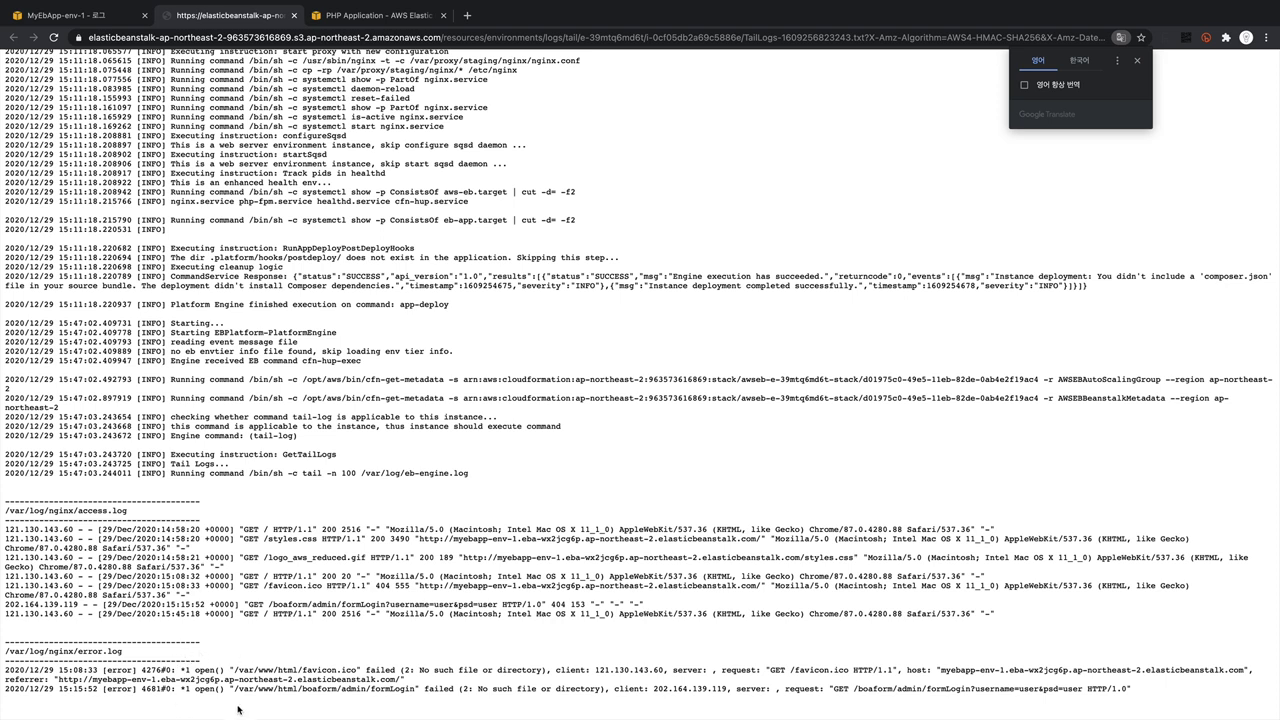
mouse_move(102, 6)
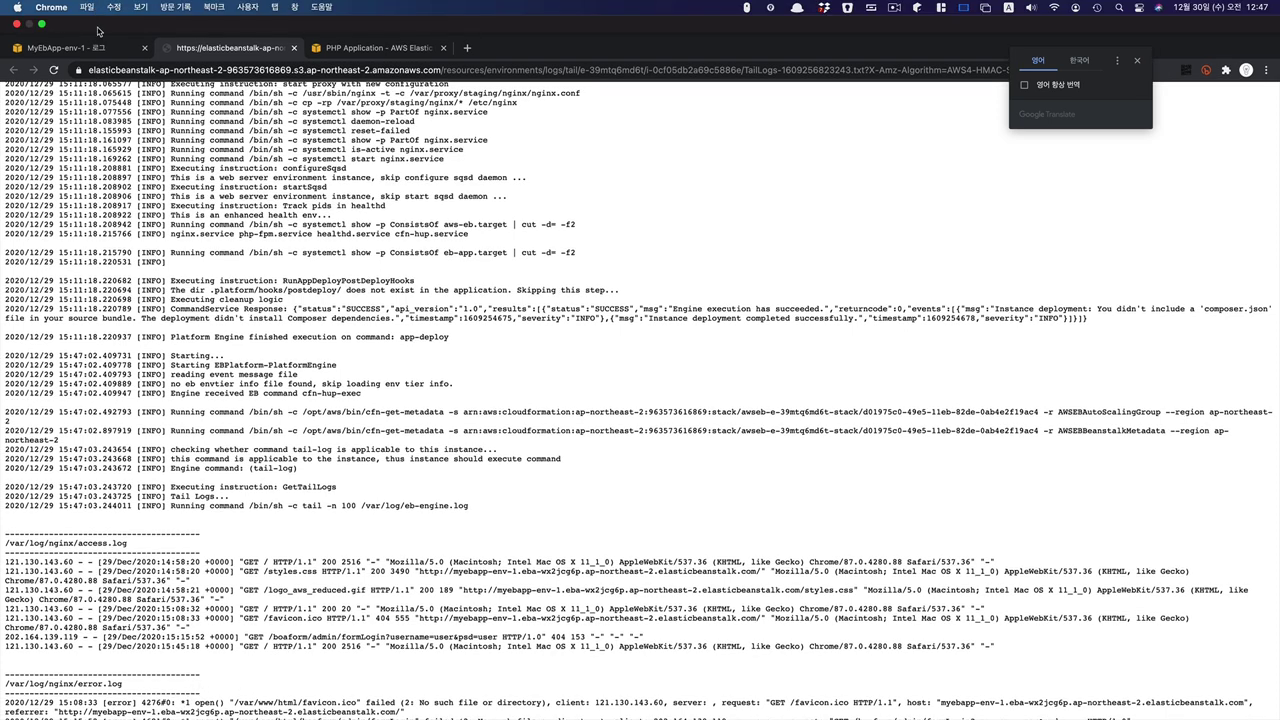
click(100, 48)
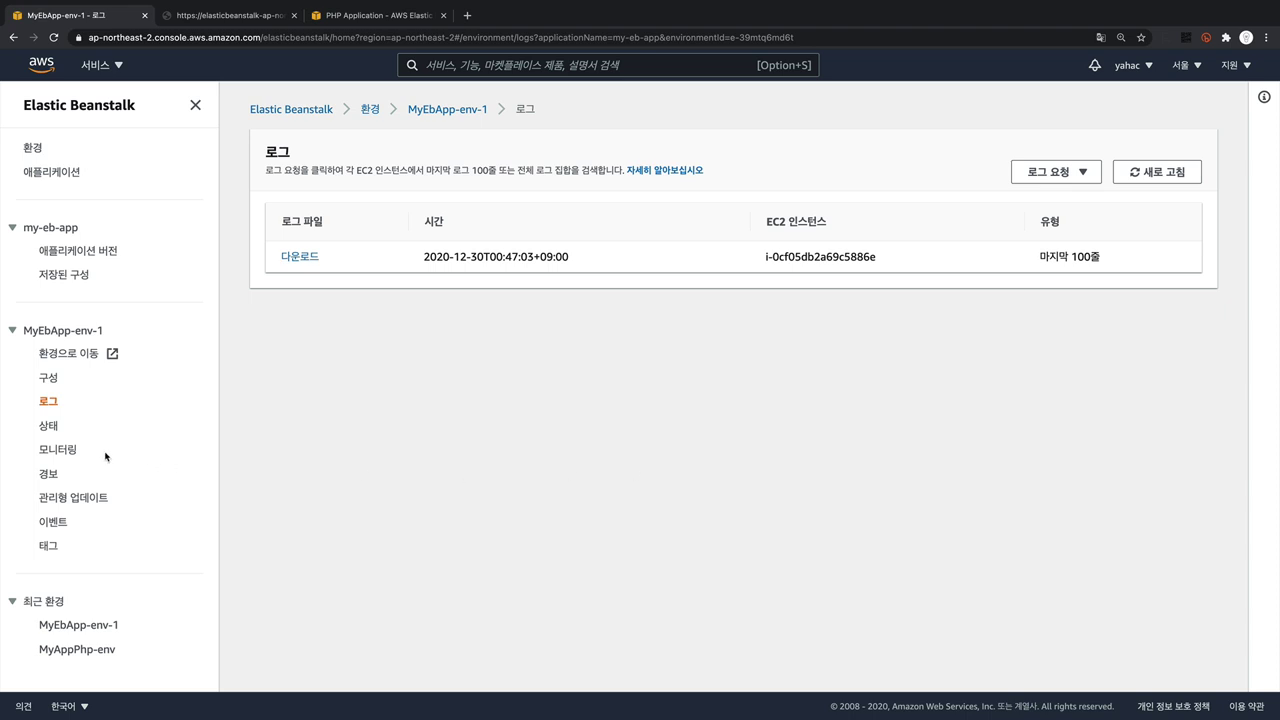
Examine the health, monitoring graphs, alarms, managed updates and events of MyEbApp-env-1.
click(47, 426)
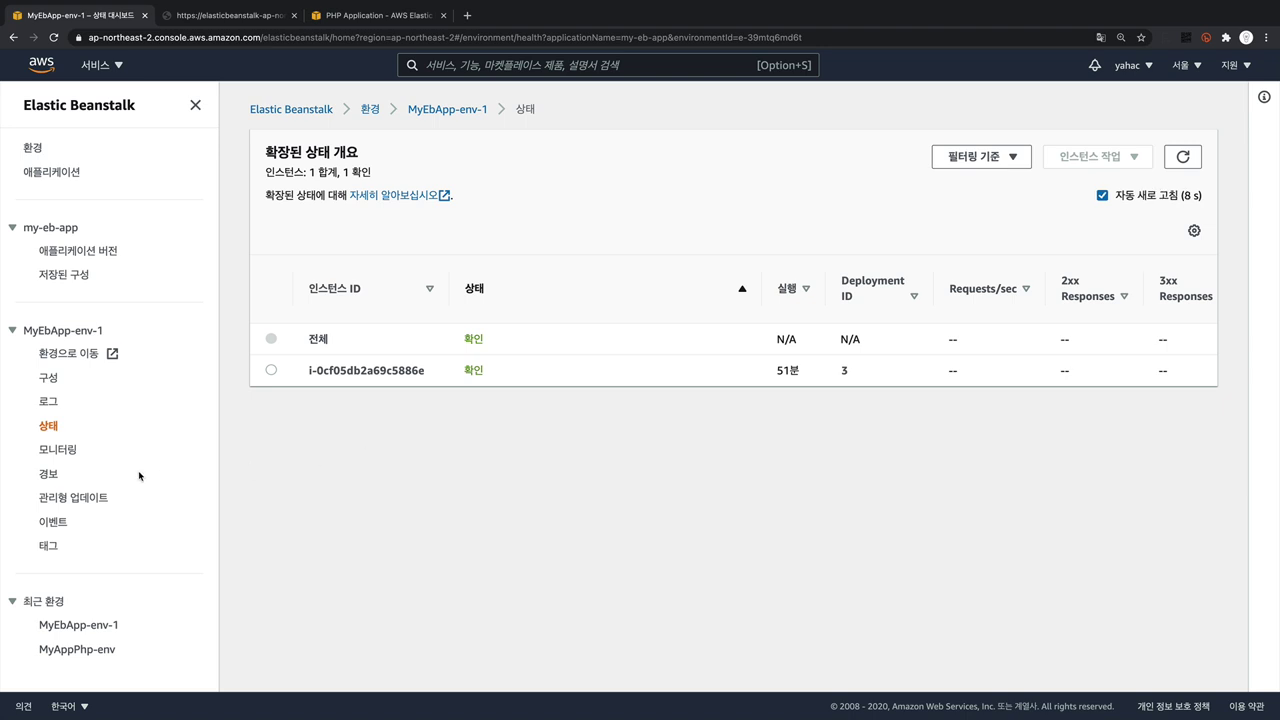
click(94, 449)
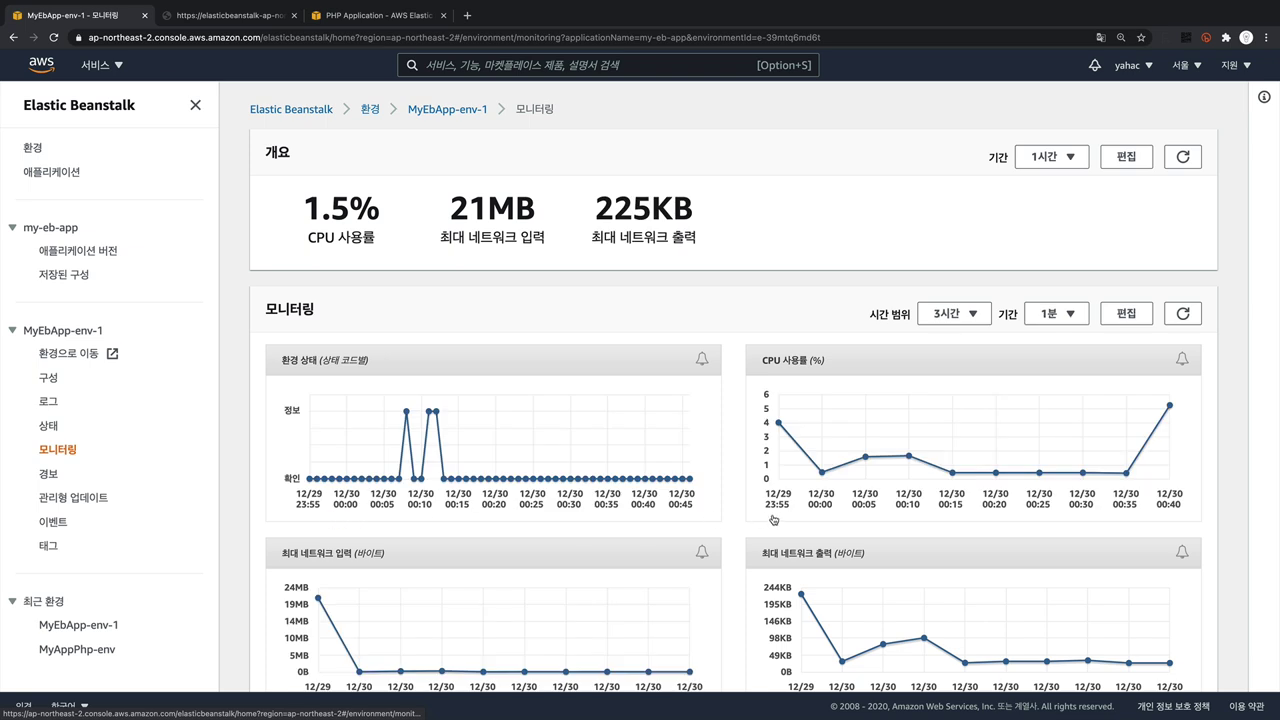
scroll(772, 521, down, 1)
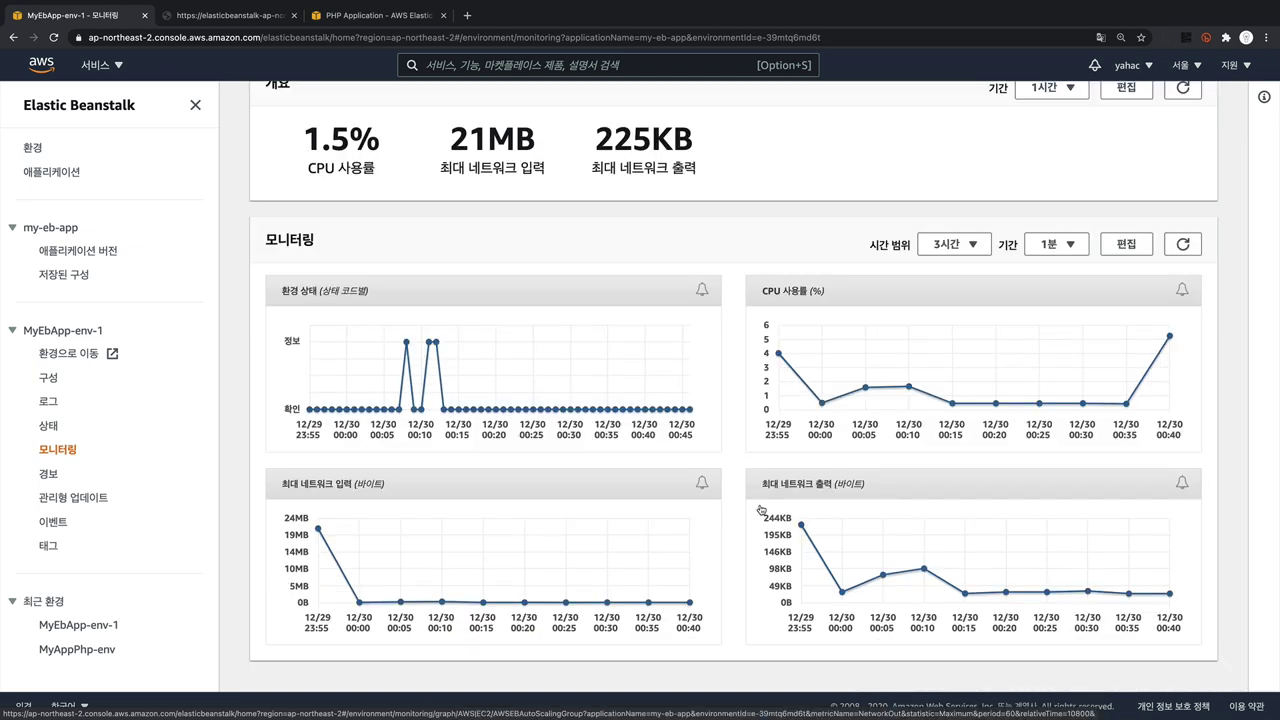
click(50, 476)
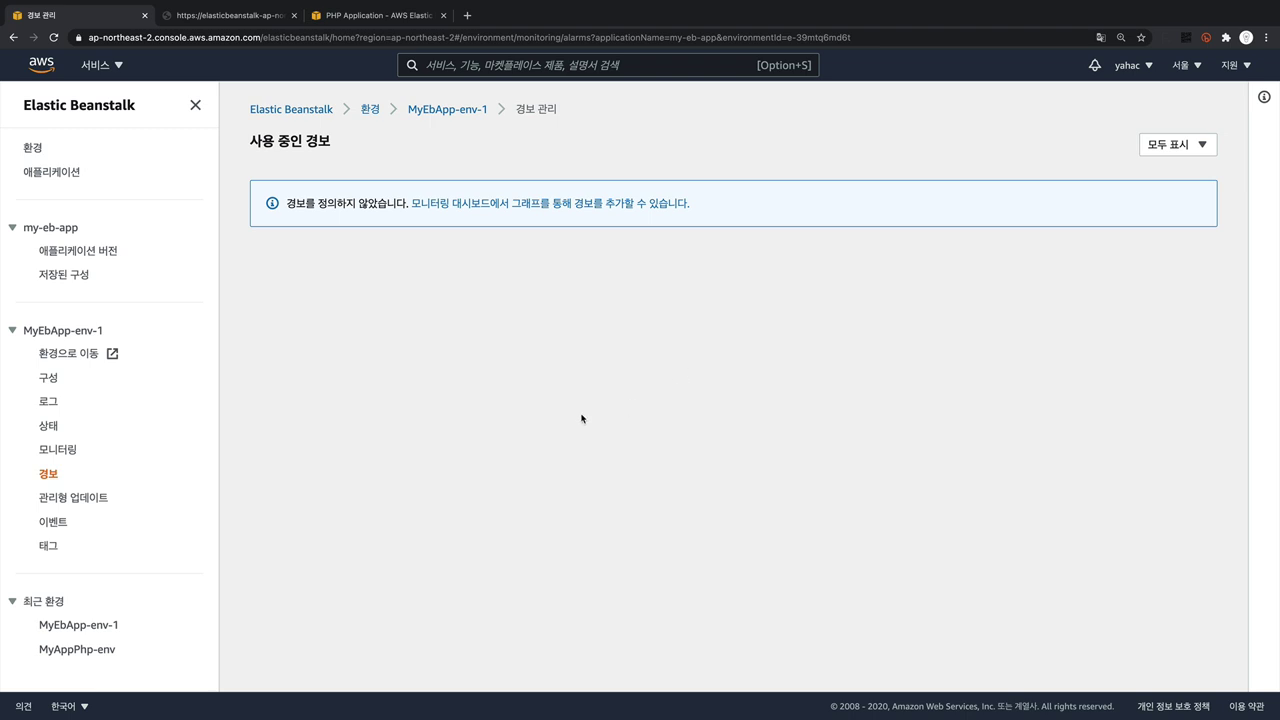
click(87, 500)
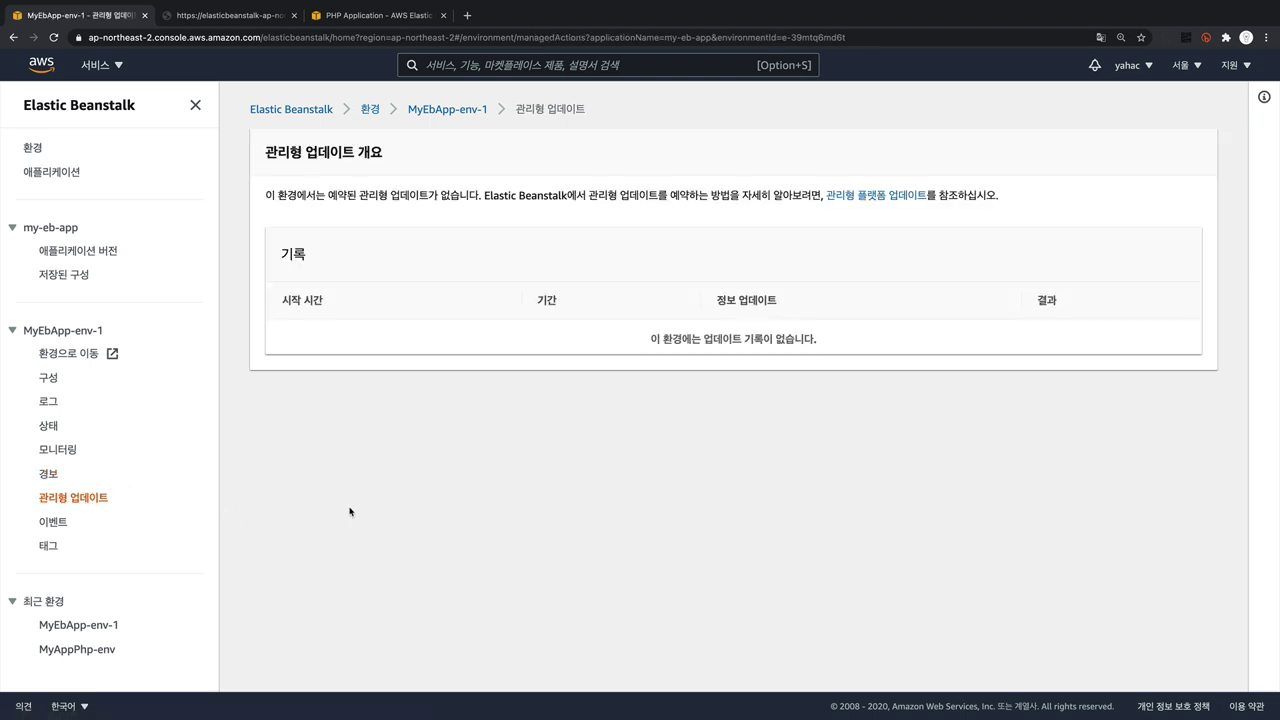
click(52, 521)
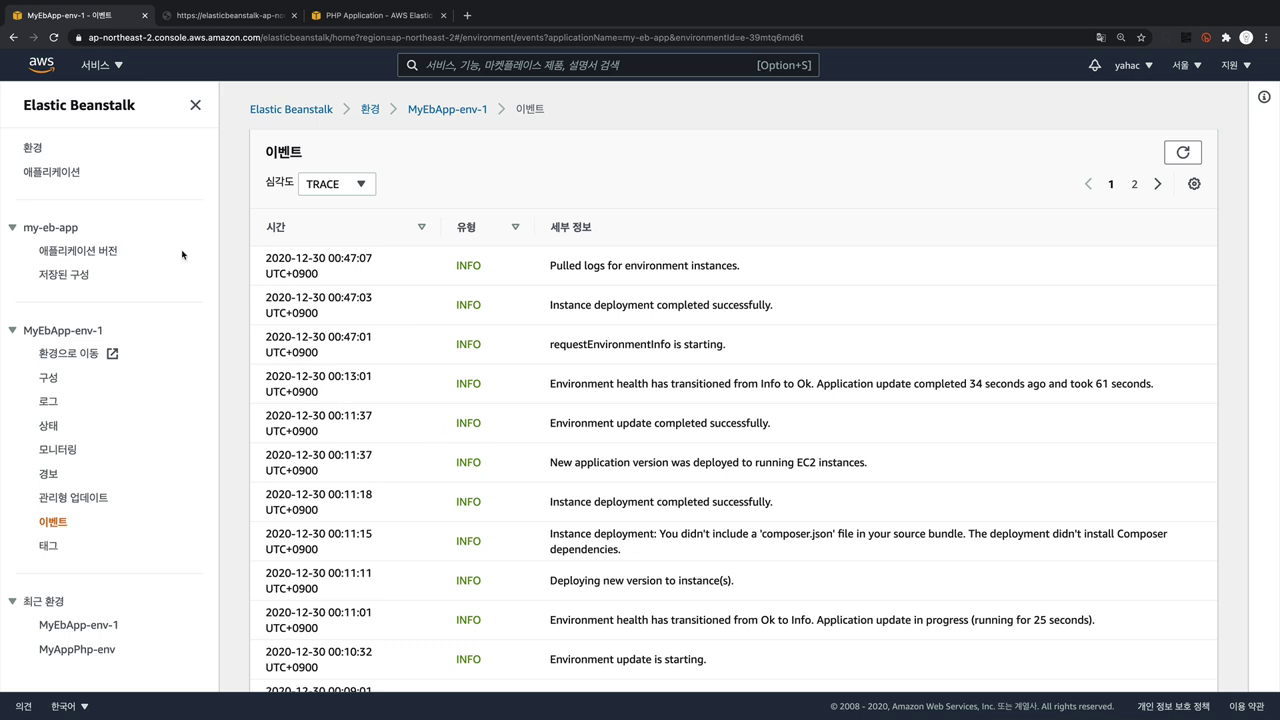
Select the MyEbApp-env-1 instance in the EC2 instance list and widen the Name column to show its full name.
click(94, 64)
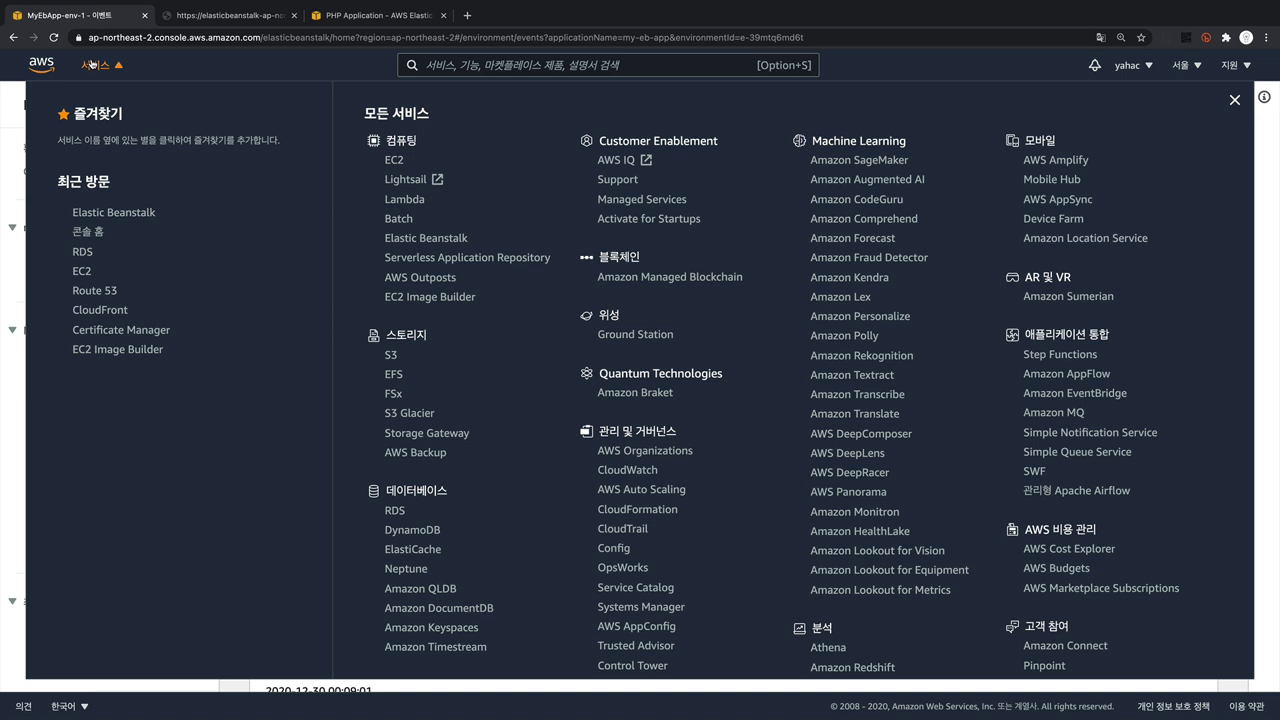
click(86, 271)
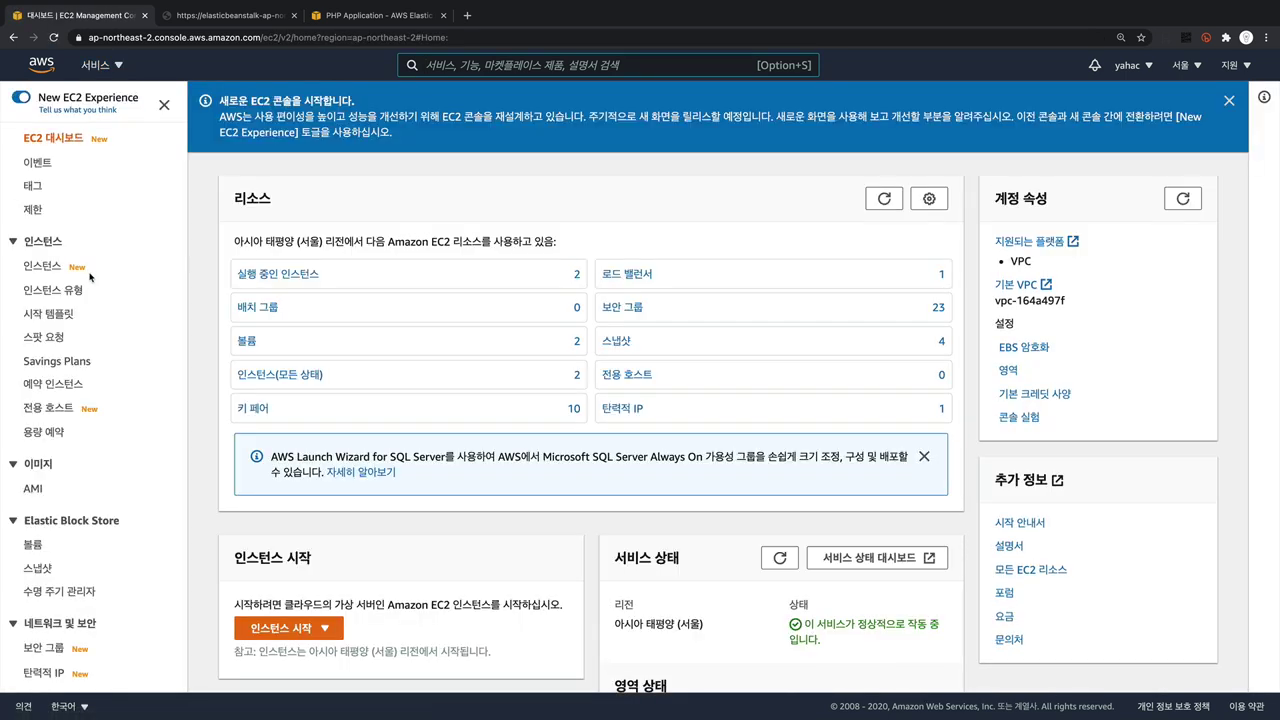
click(87, 272)
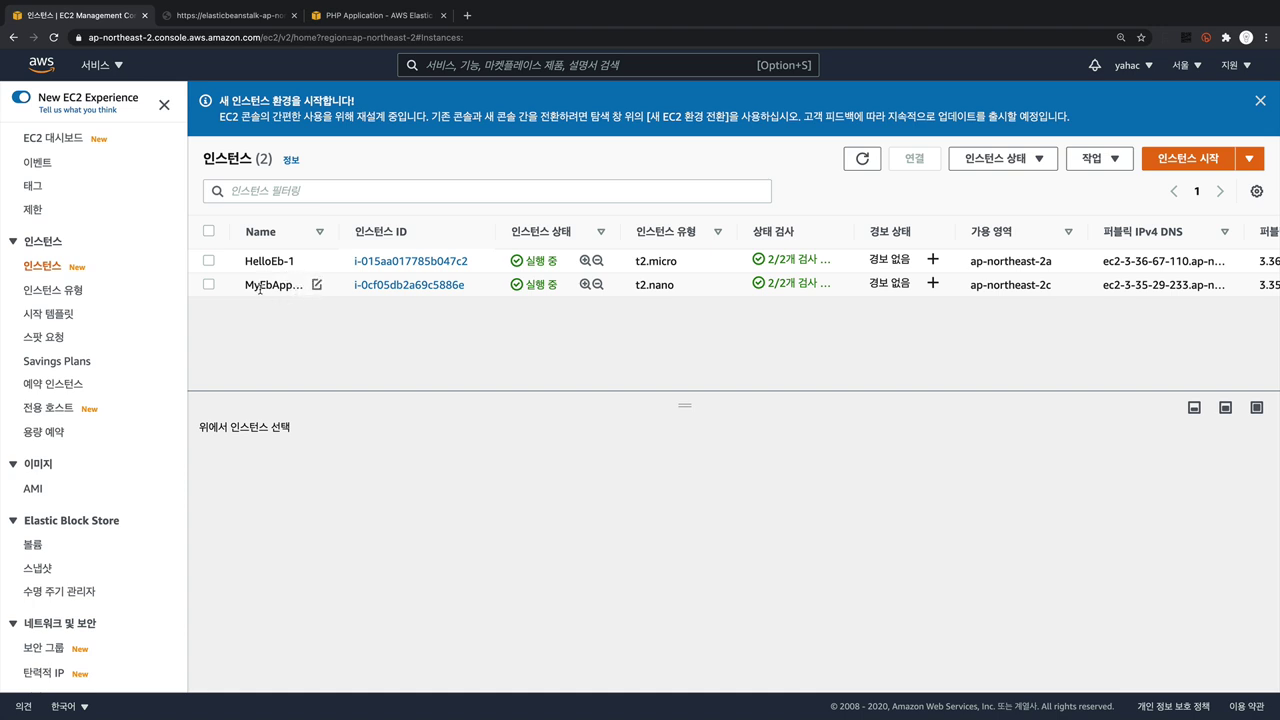
click(281, 288)
drag(343, 232, 409, 232)
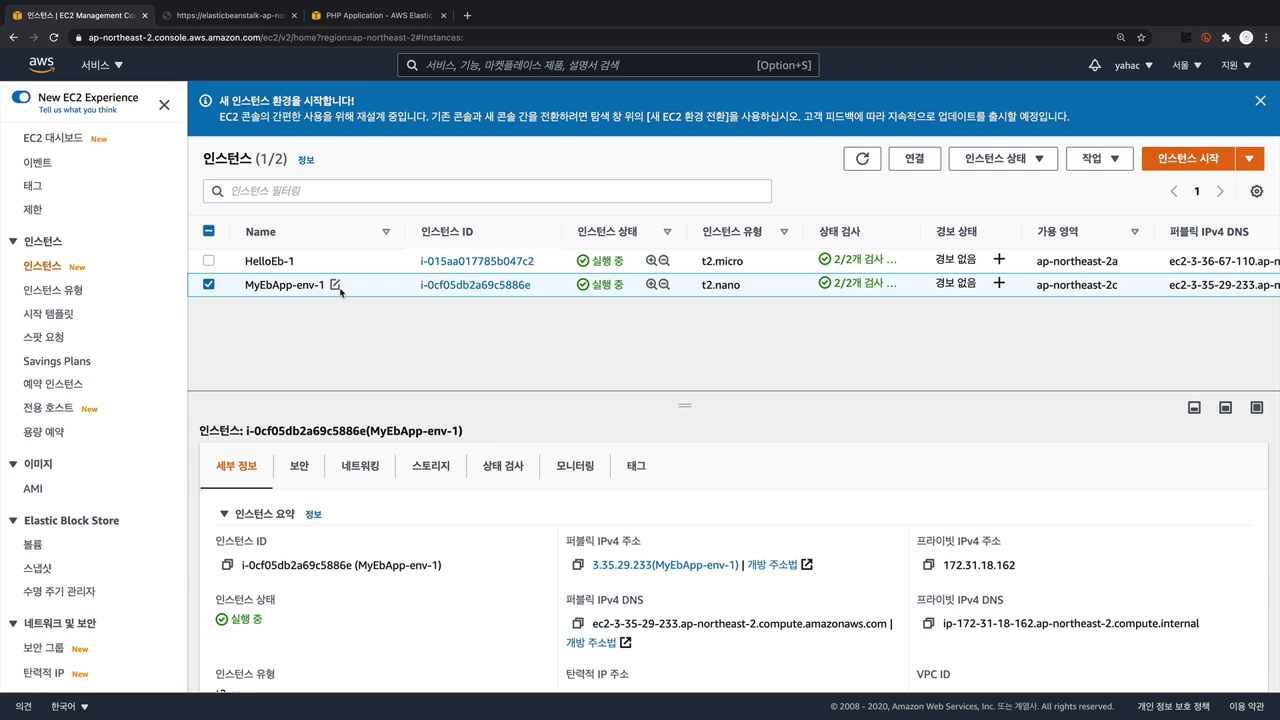
Connect to the MyEbApp-env-1 instance as root using EC2 Instance Connect.
right_click(369, 289)
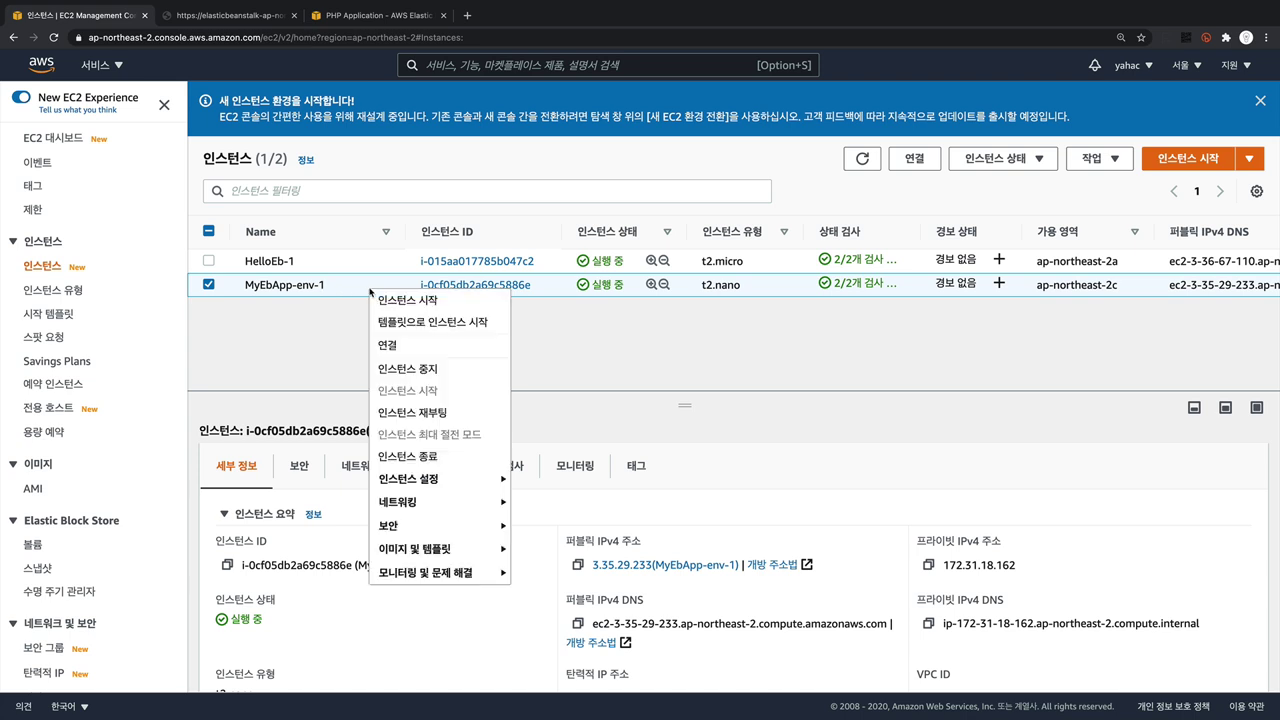
click(396, 345)
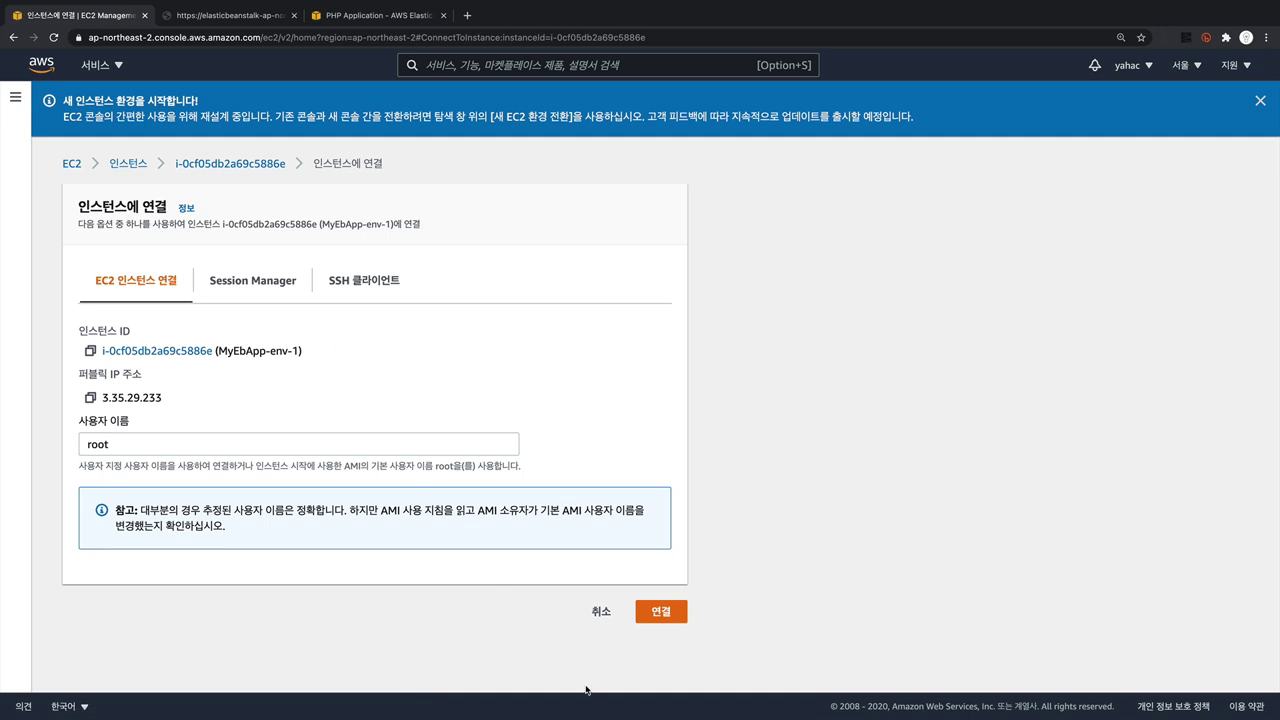
click(663, 616)
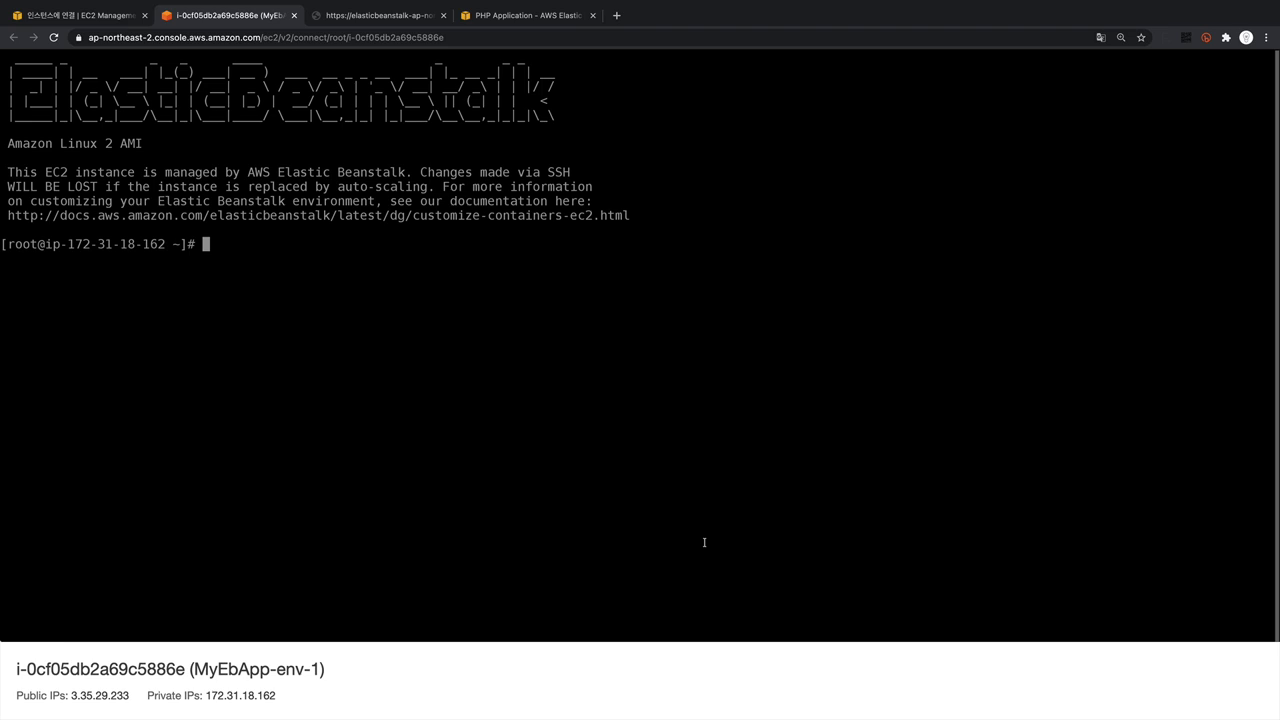
Change to the /var/www/html directory in the terminal and list all its files in long format with ls -al.
text(cd /var/www/html)
key(Return)
text(ls -al)
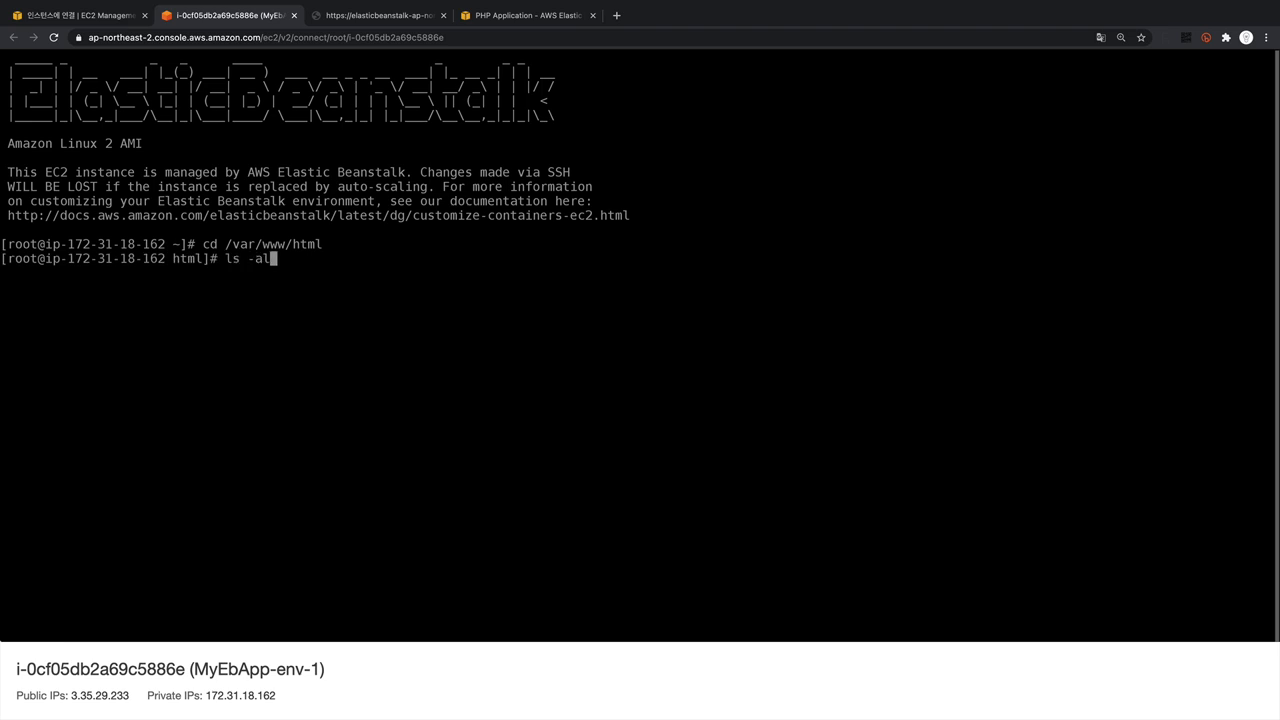
key(Return)
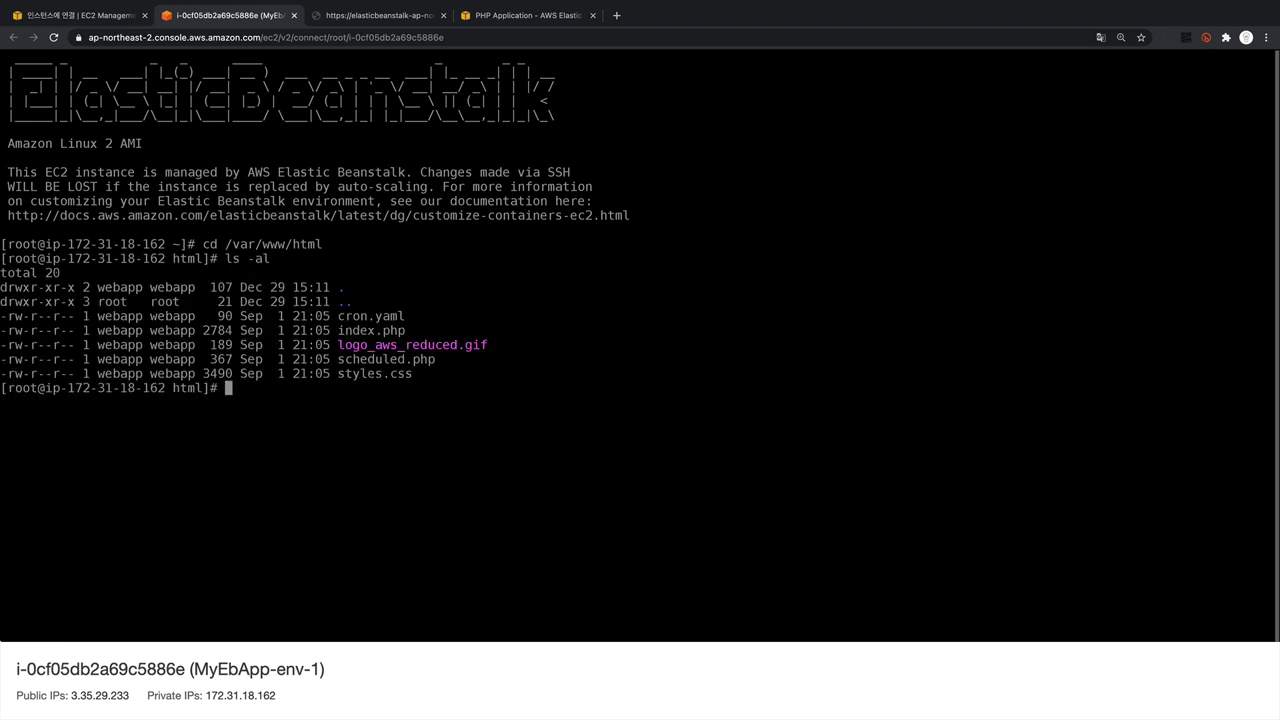